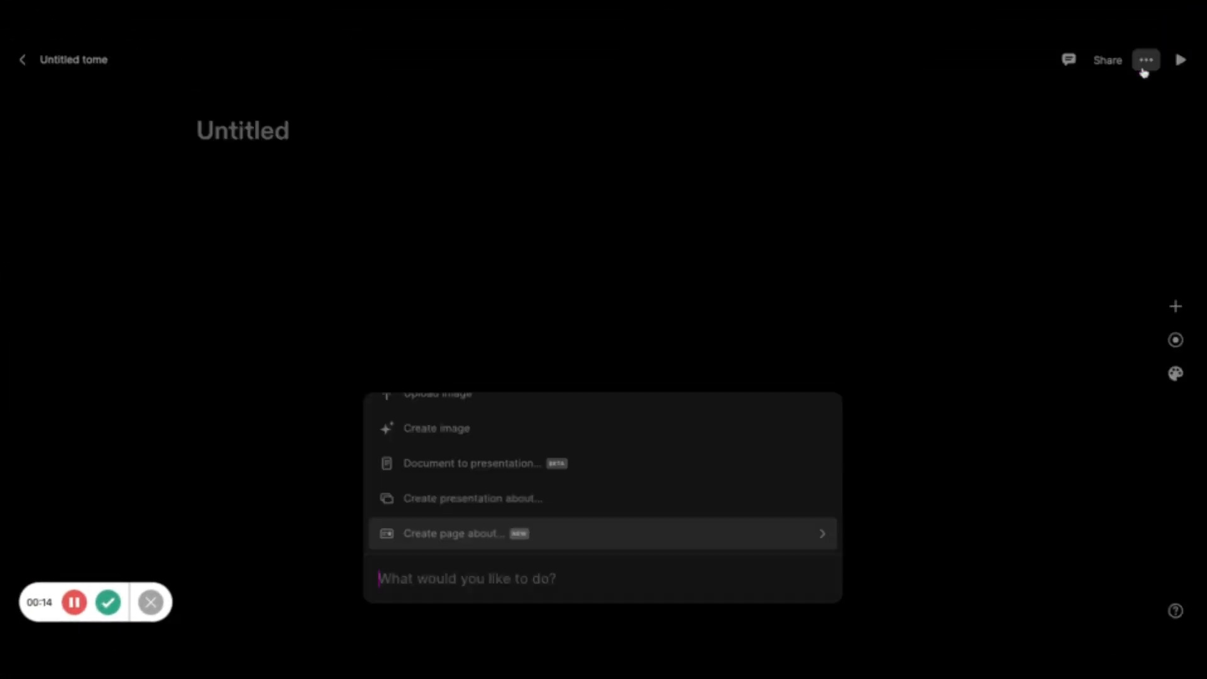
Enter a presentation prompt asking what Threads is, how its features and benefits compare with Twitter's, and why people should be excited about each tool.
click(485, 501)
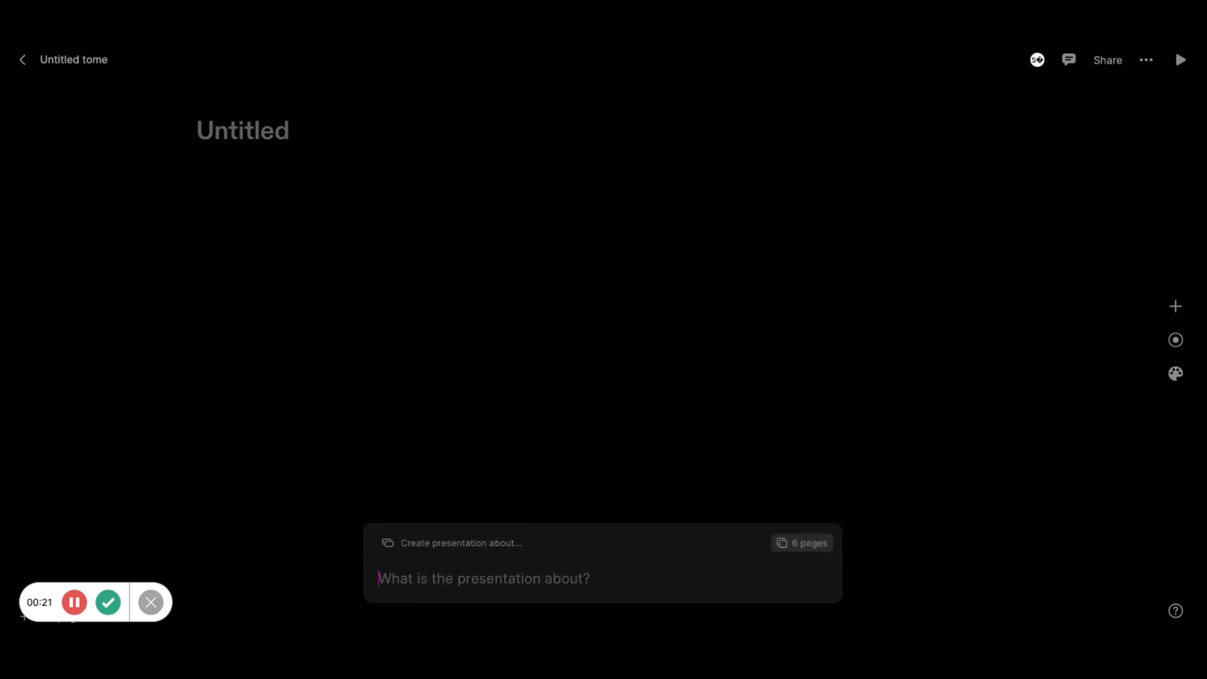
text(What is Threads, the comparison of thread)
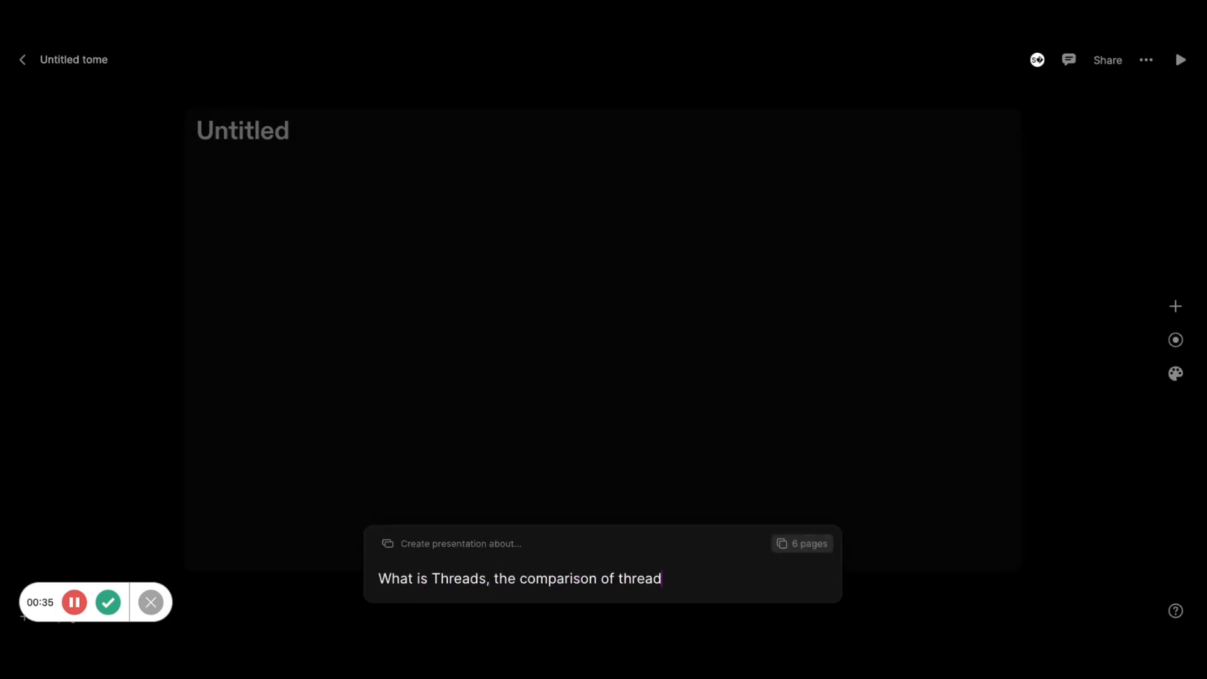
text(s vs twitter, the differen)
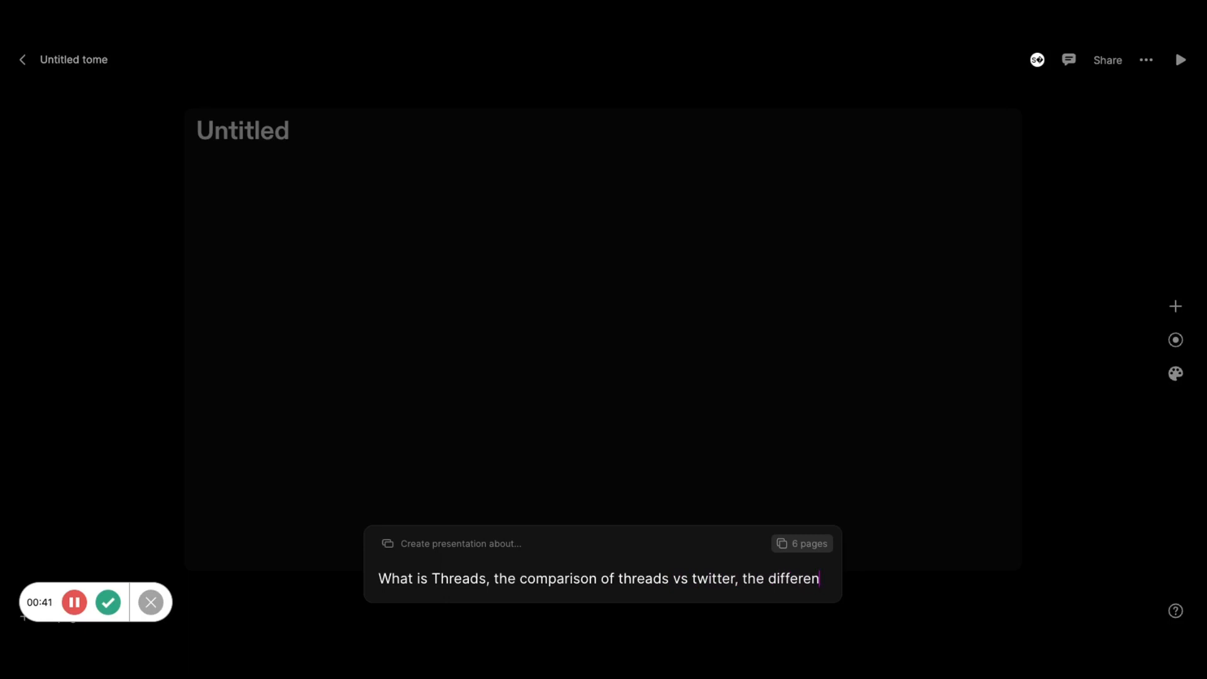
text(ces between main features and benefits and why should peole)
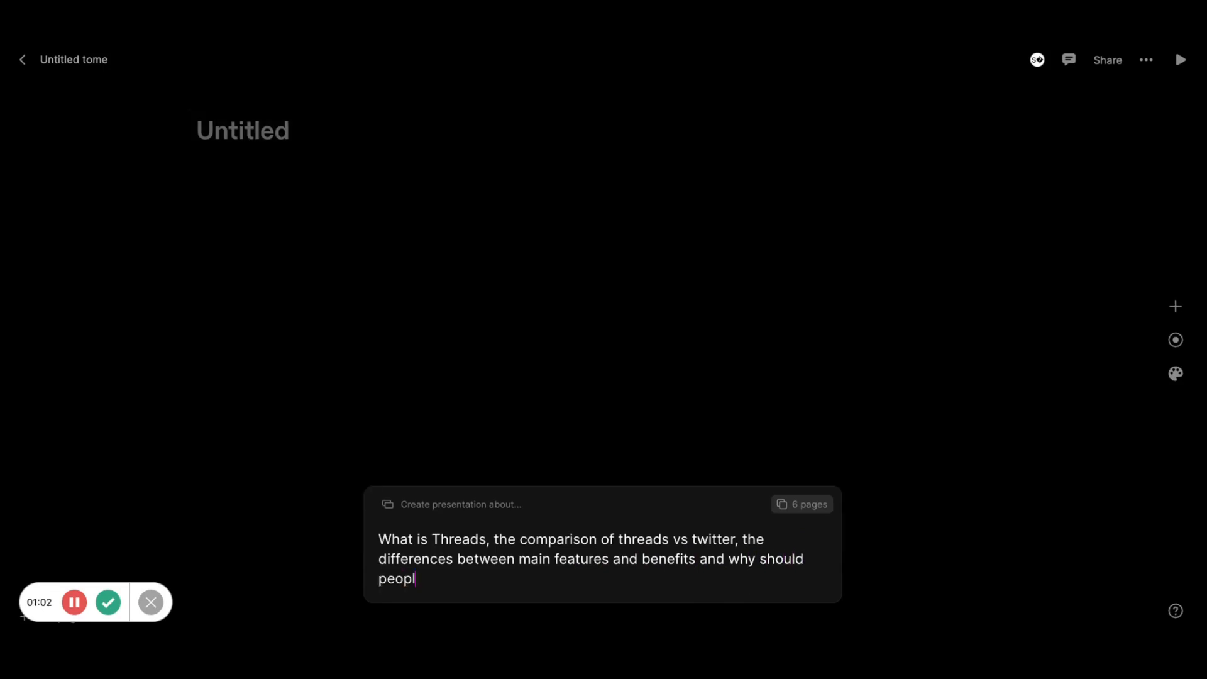
text( be excited a)
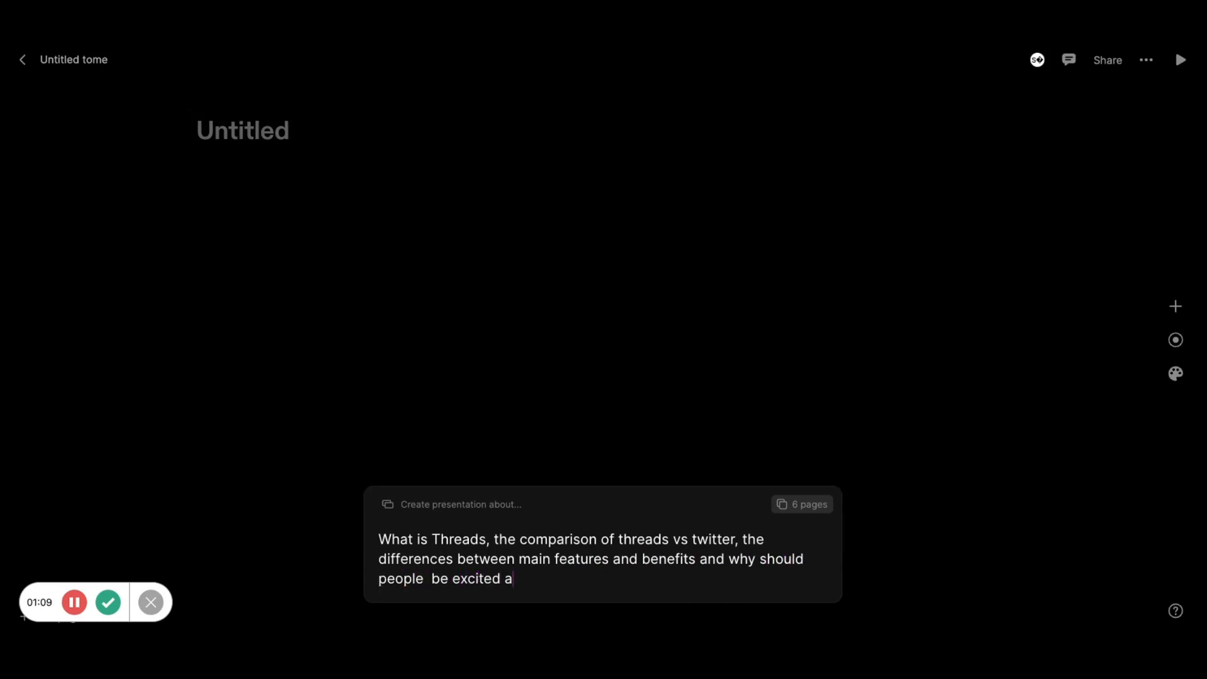
text(eaach tool)
key(Left)
key(Left)
key(Left)
key(Left)
key(Left)
key(BackSpace)
Increase the presentation's page count to 10 and generate its outline from the prompt.
click(795, 503)
drag(775, 474, 789, 474)
click(795, 508)
key(Return)
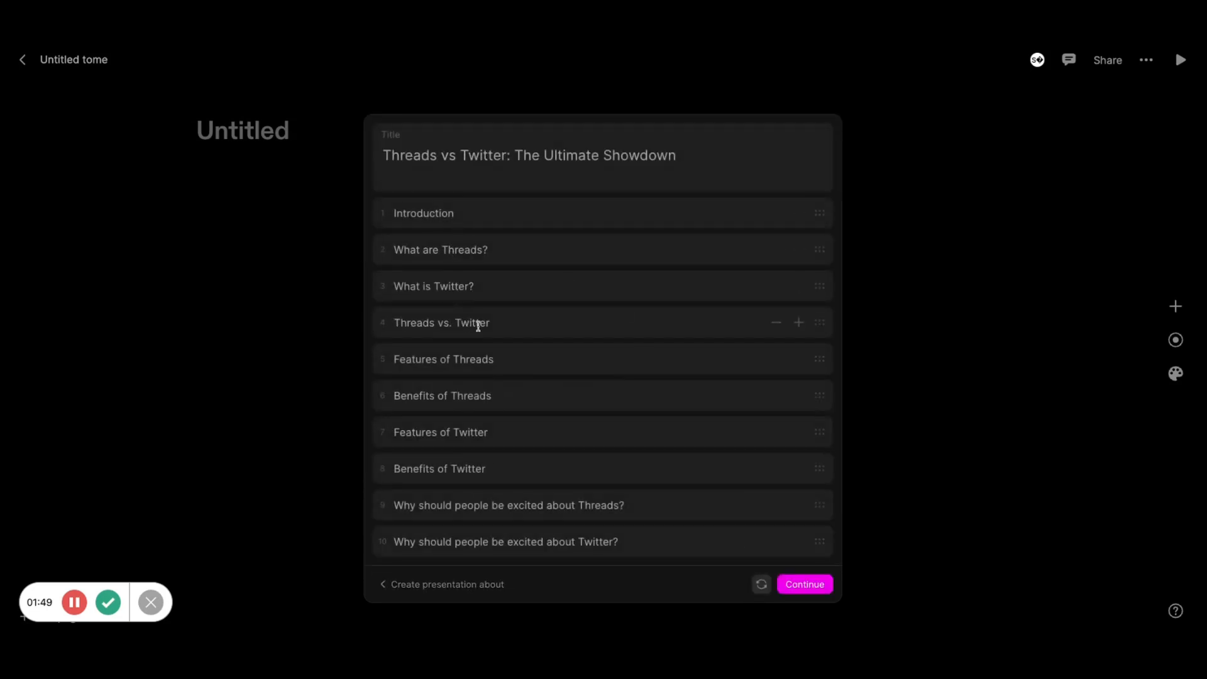
Go through the proposed outline items, accept the outline as it is and generate the presentation.
click(744, 253)
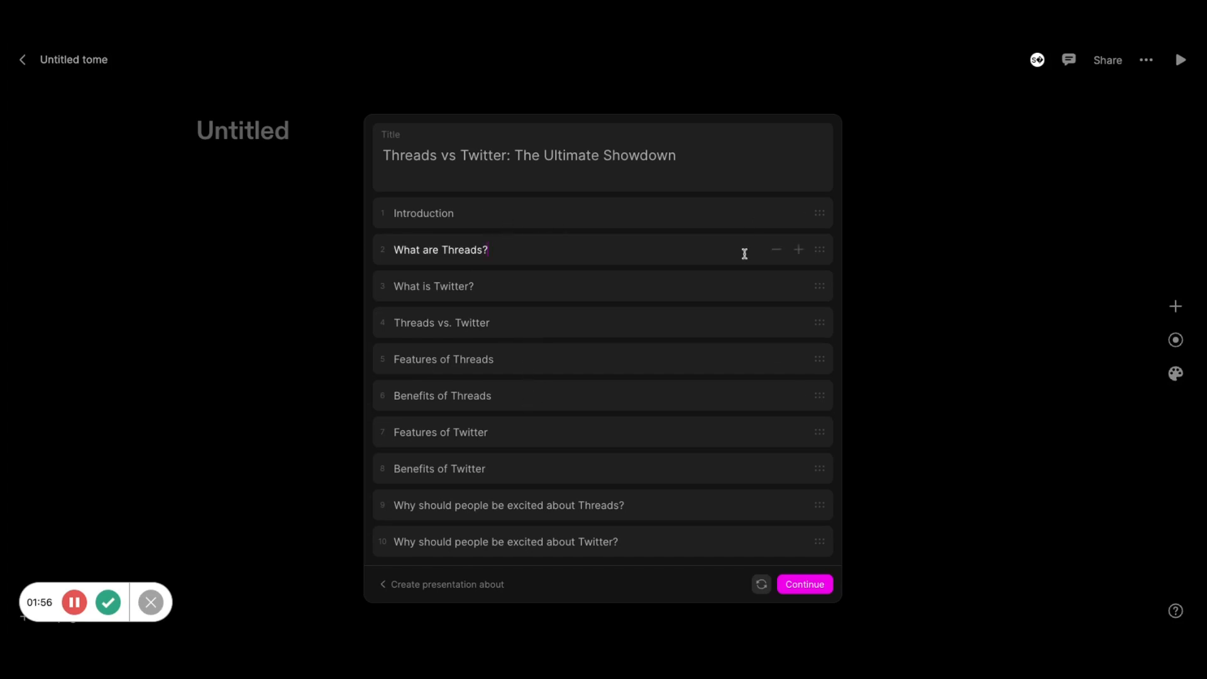
key(Down)
key(Down)
key(Down)
key(Down)
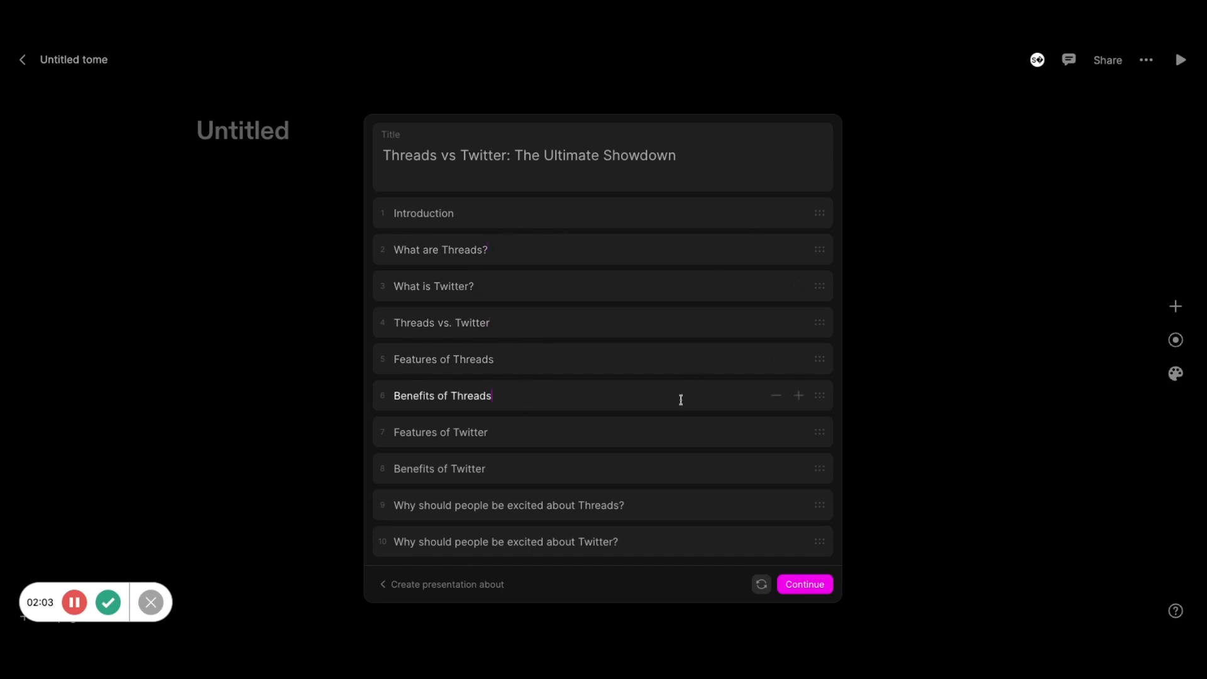
click(805, 584)
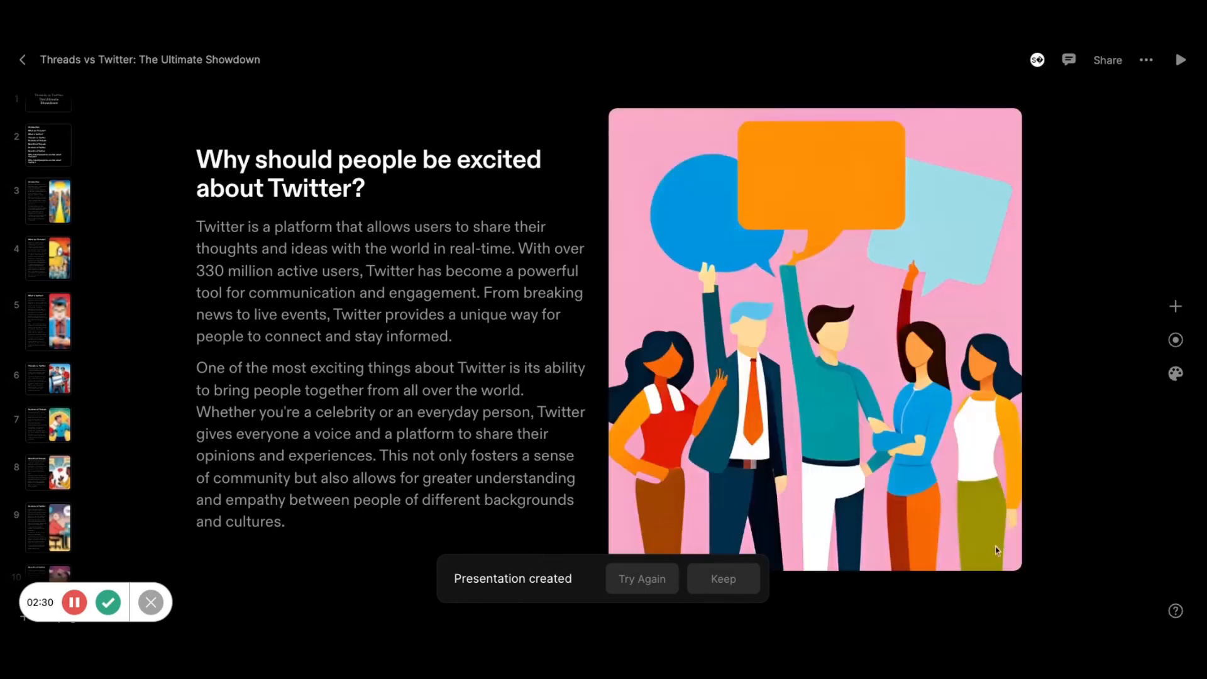
Break the title page's heading after "Threads vs Twitter:" so that "The Ultimate Showdown" sits on its own line.
click(44, 109)
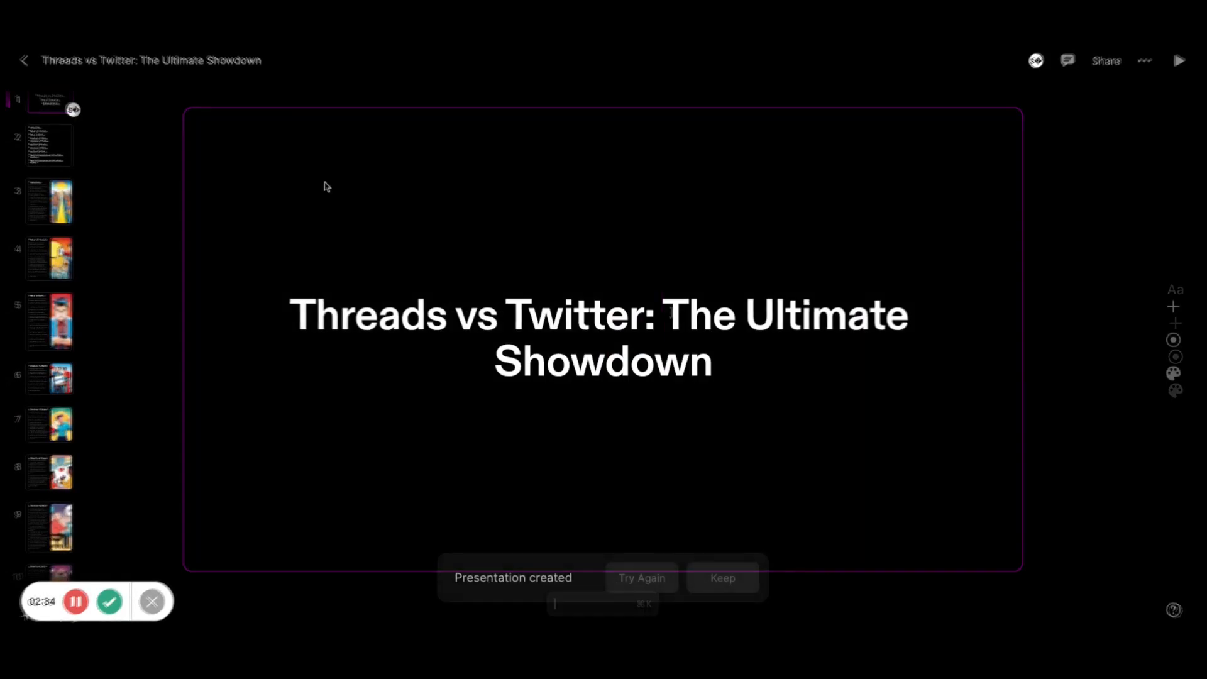
click(671, 311)
key(BackSpace)
key(shift+Return)
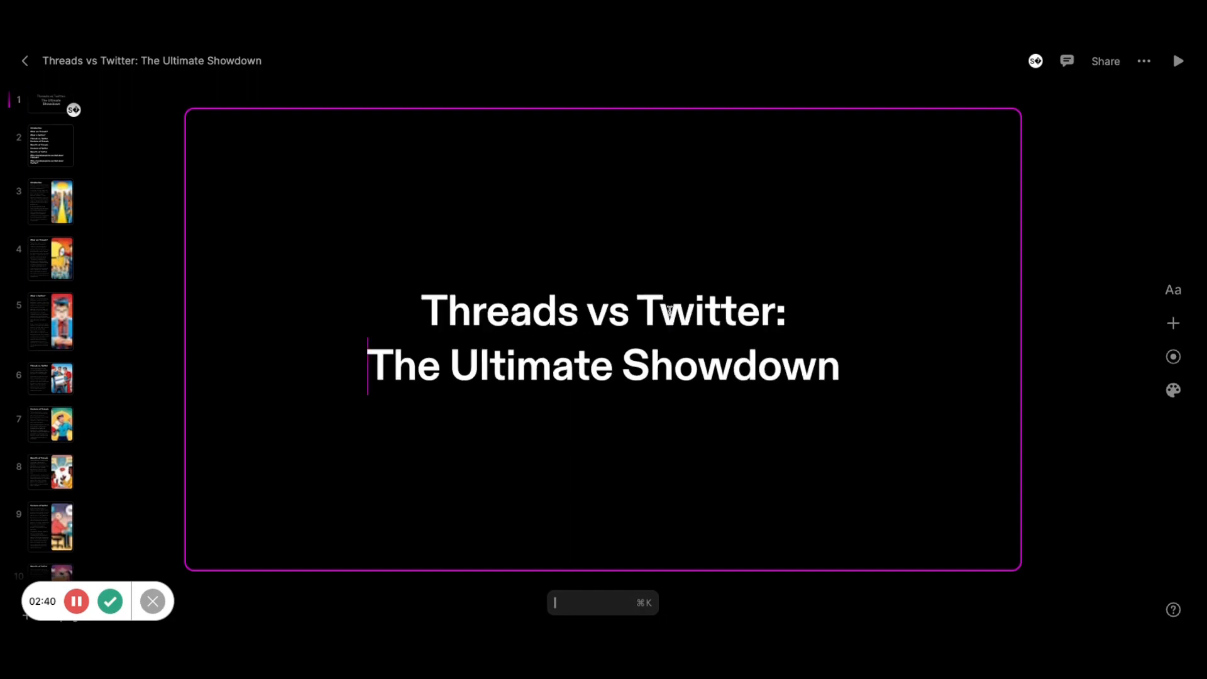
click(1039, 368)
Format all ten headings on the page 2 contents list as a numbered list.
click(58, 157)
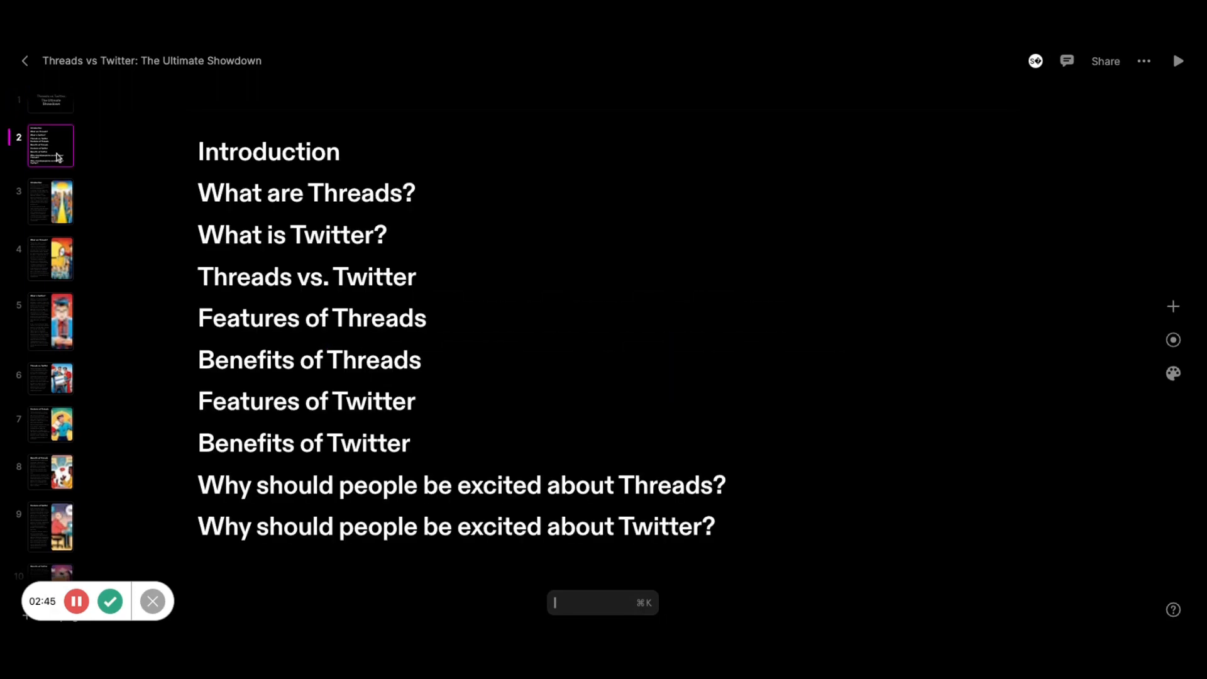
click(723, 523)
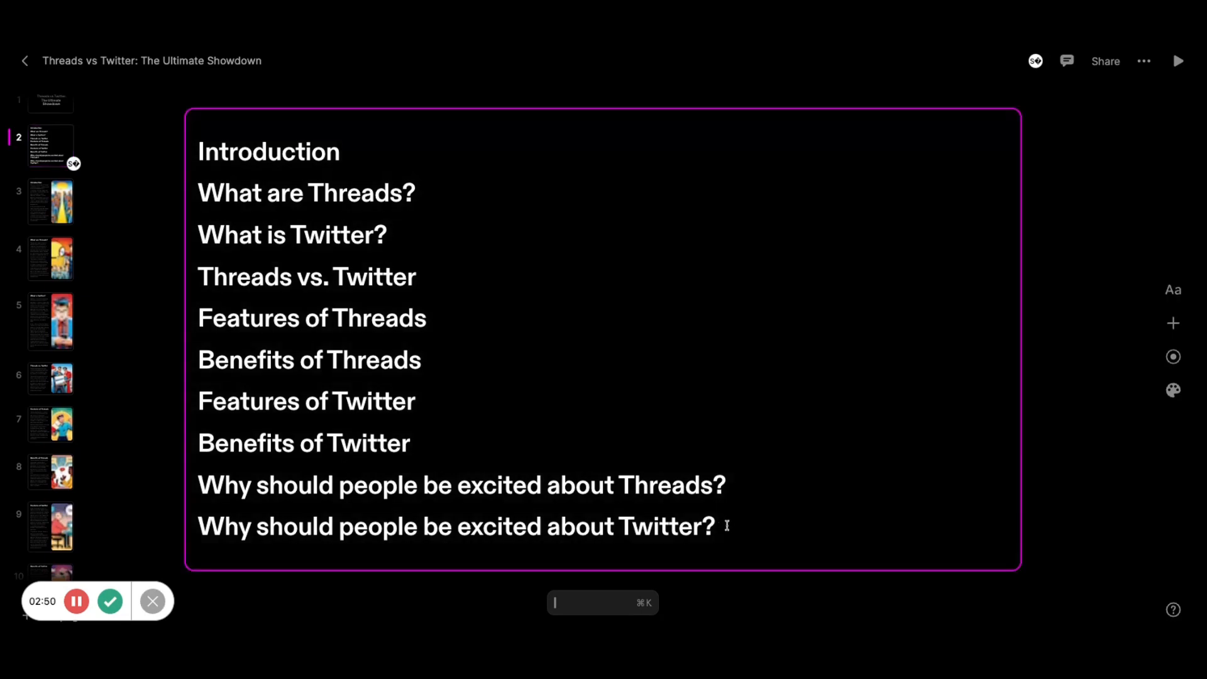
key(super+a)
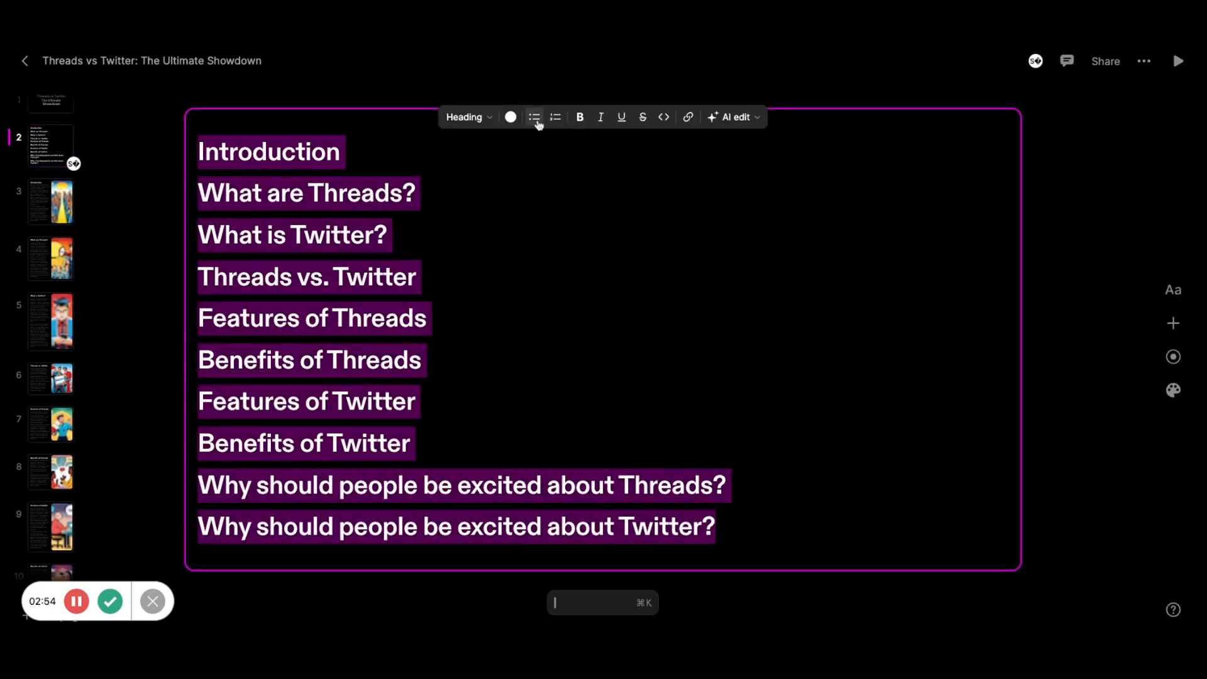
click(555, 118)
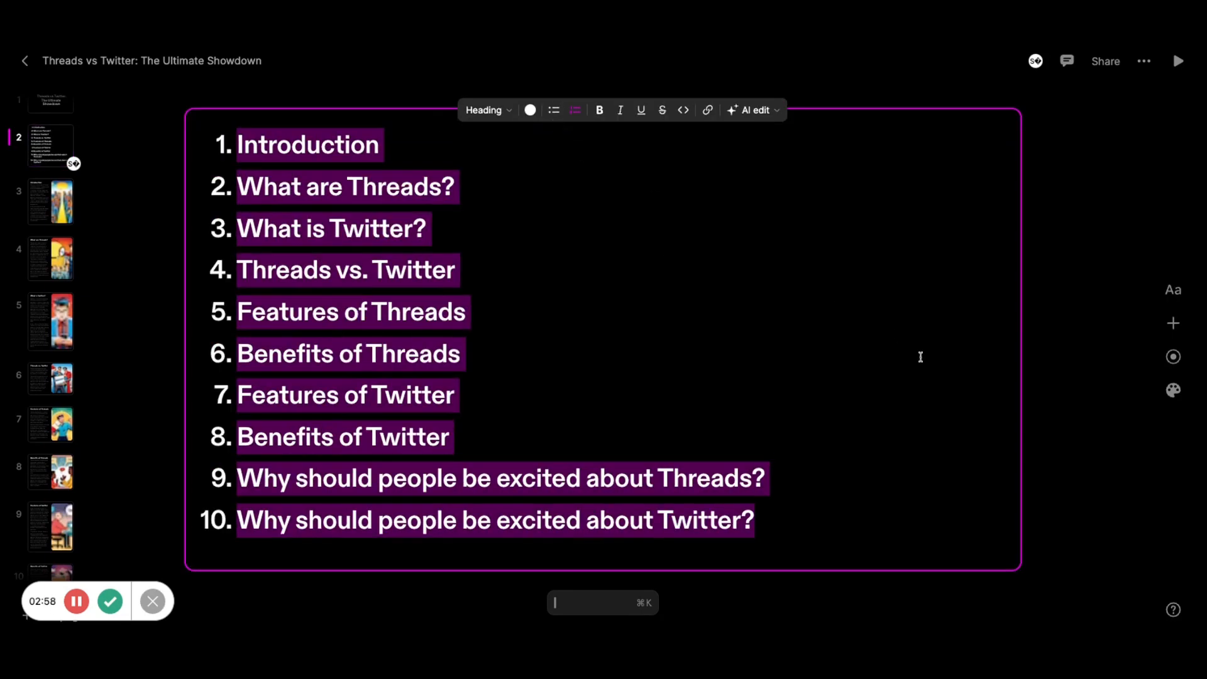
click(921, 357)
Review the text and images on the "Introduction" and "What are Threads?" pages.
click(52, 213)
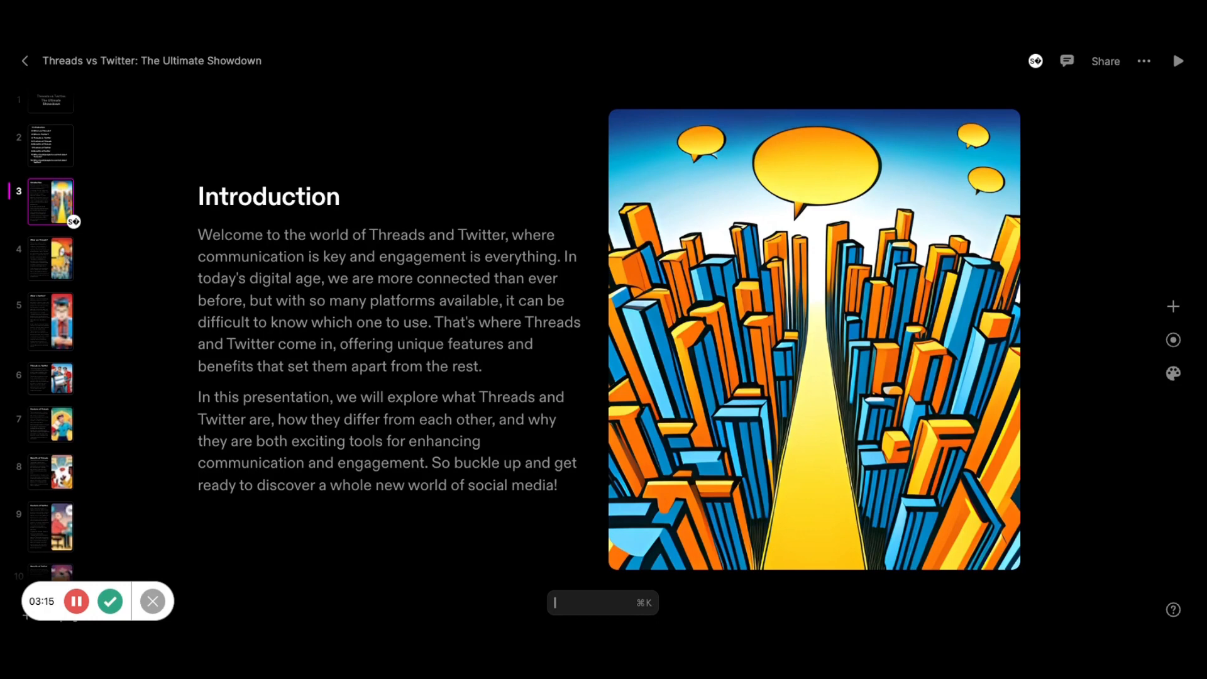
click(65, 269)
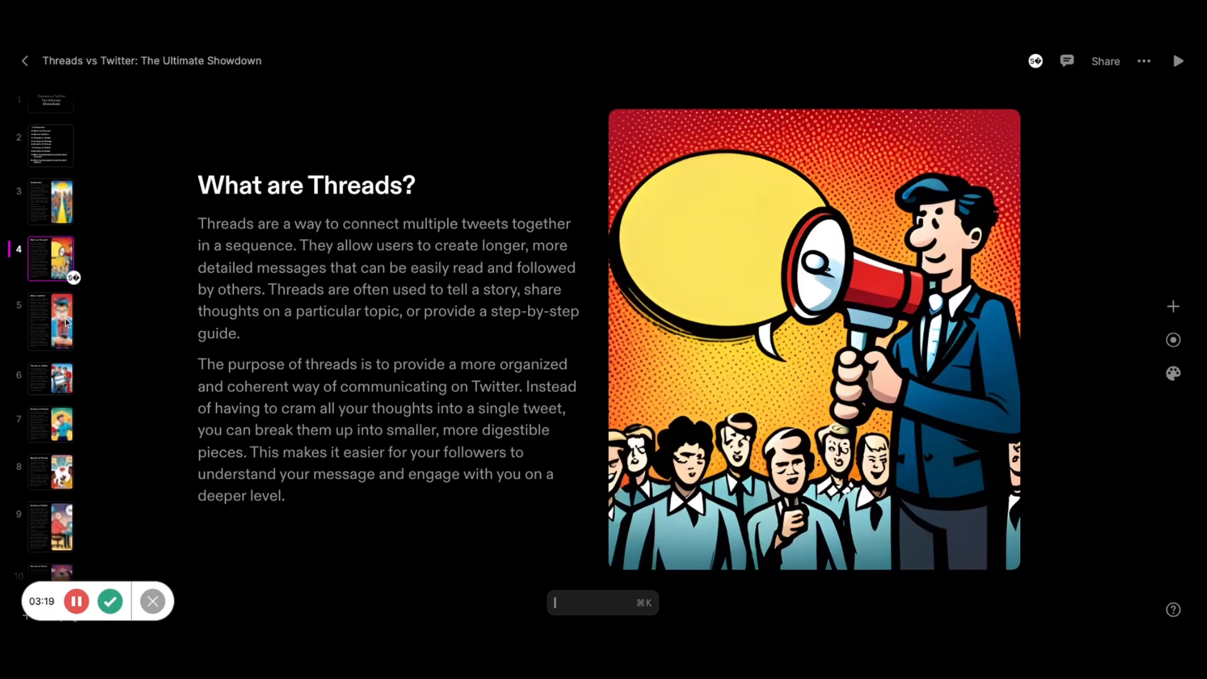
double_click(286, 186)
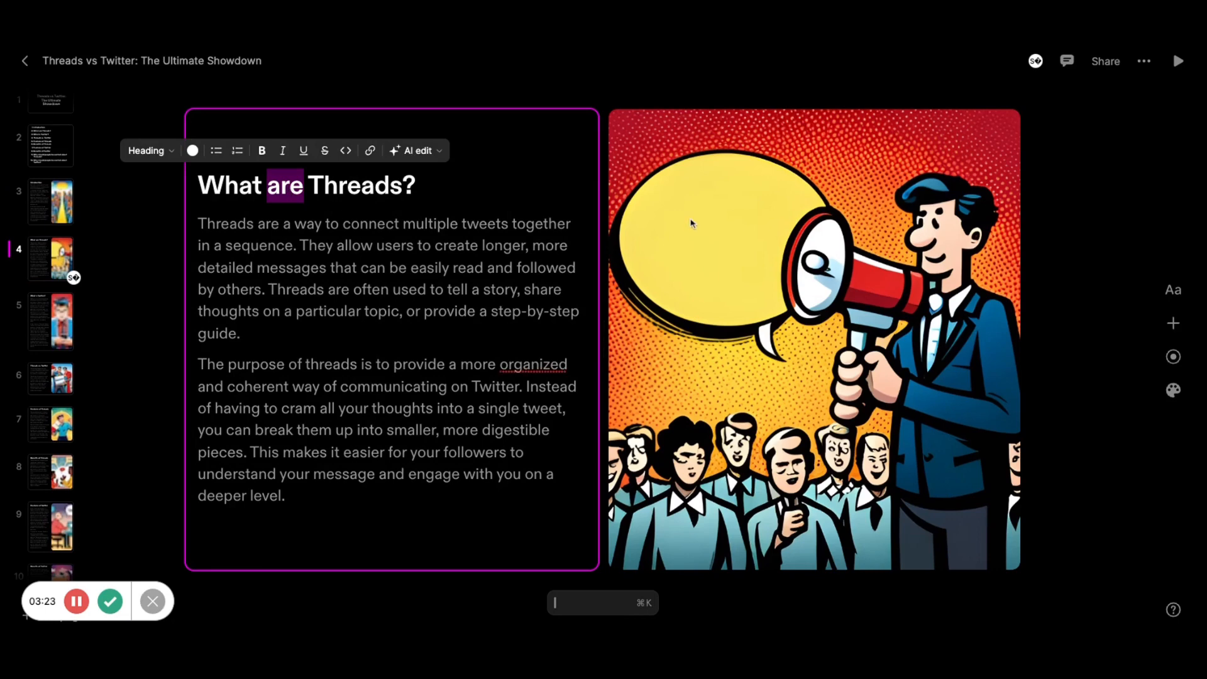
click(420, 292)
click(400, 340)
click(356, 387)
click(370, 488)
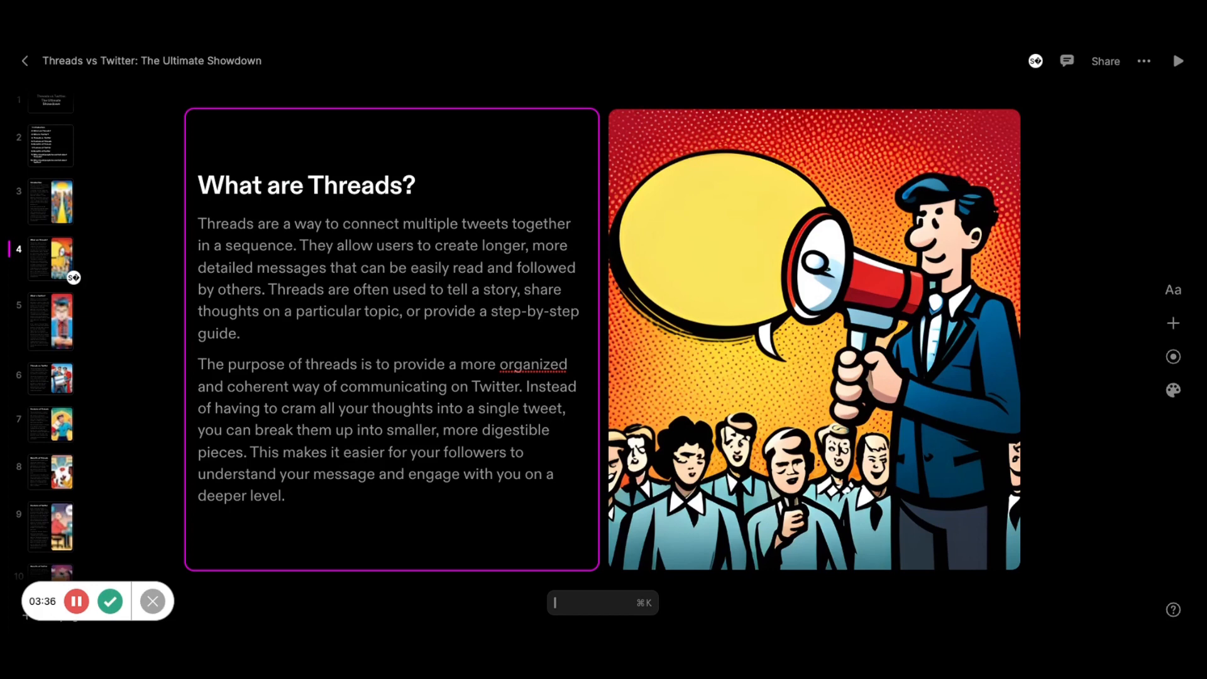
Examine the content of the remaining pages, from "What is Twitter?" through "Why should people be excited about Twitter?".
click(50, 321)
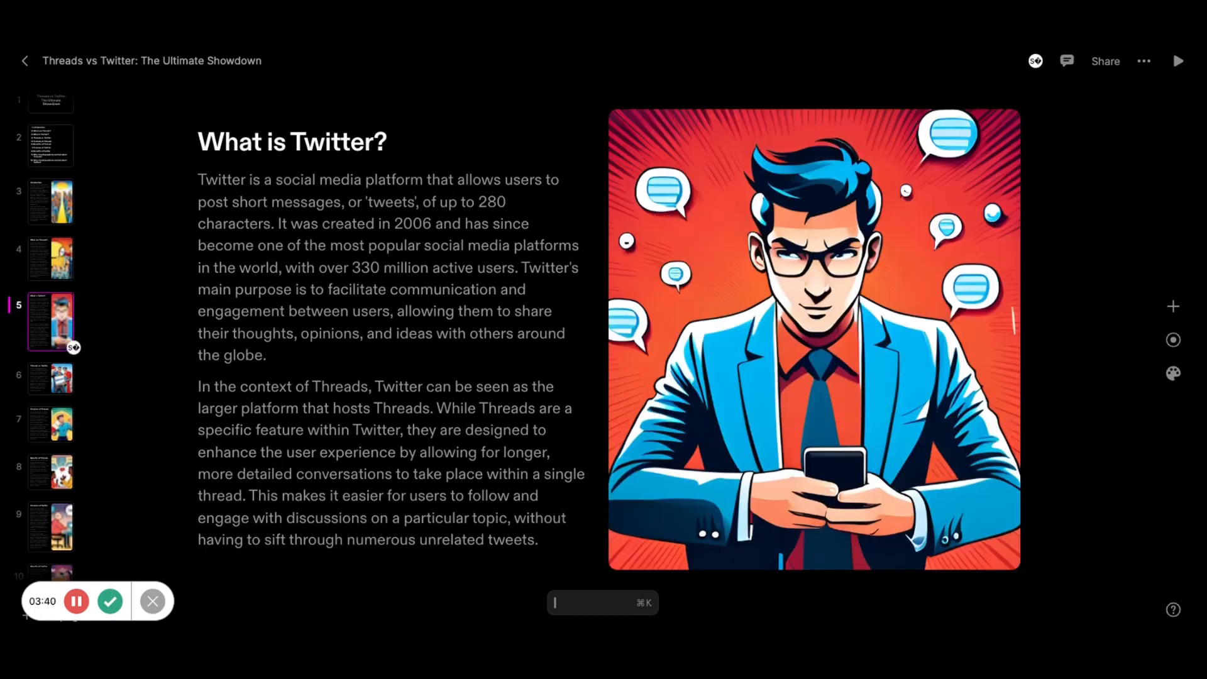
click(47, 392)
click(58, 476)
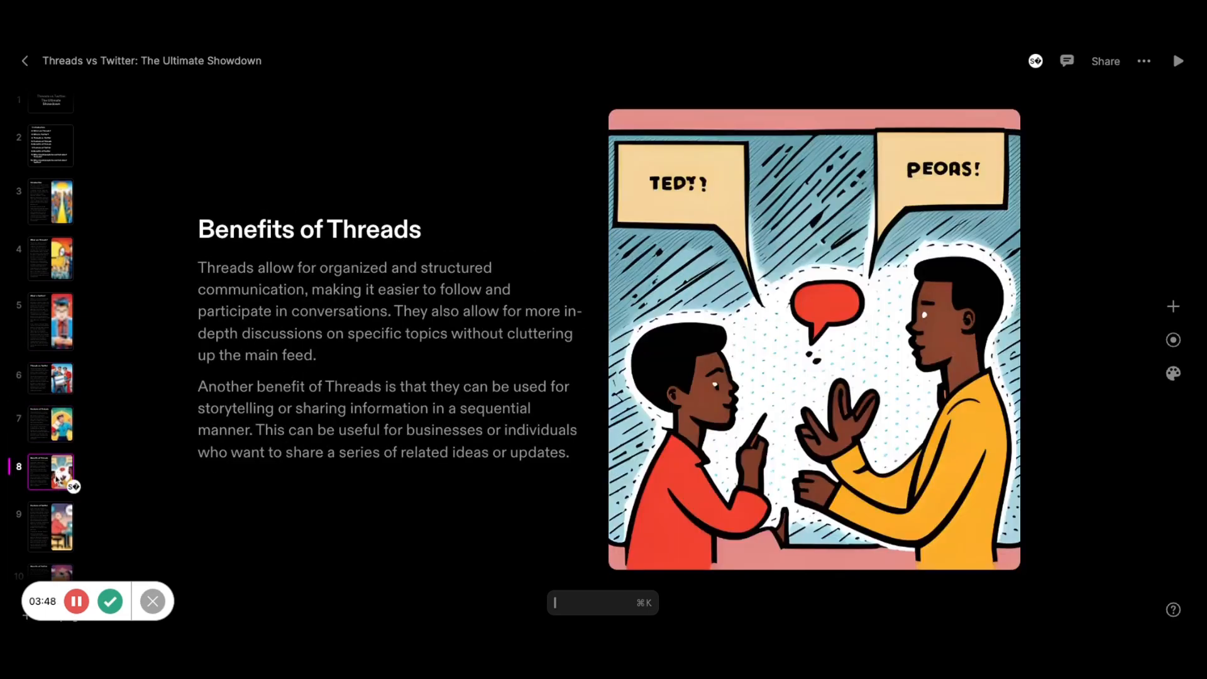
click(54, 530)
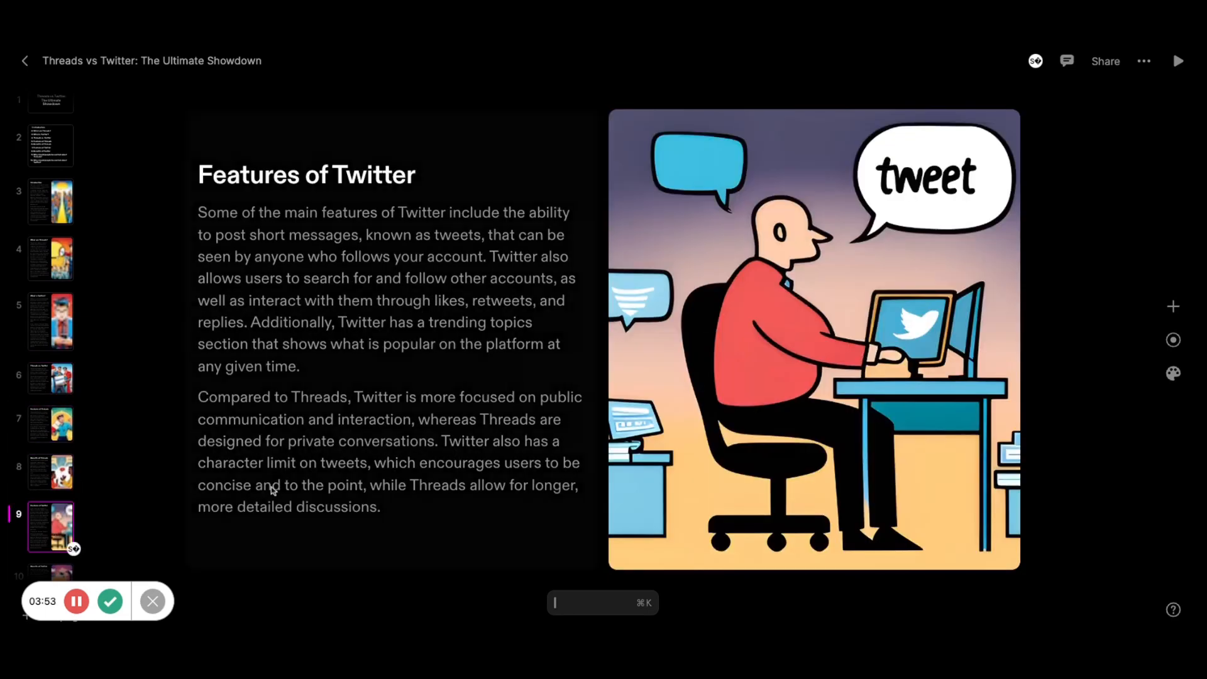
scroll(48, 468, down, 3)
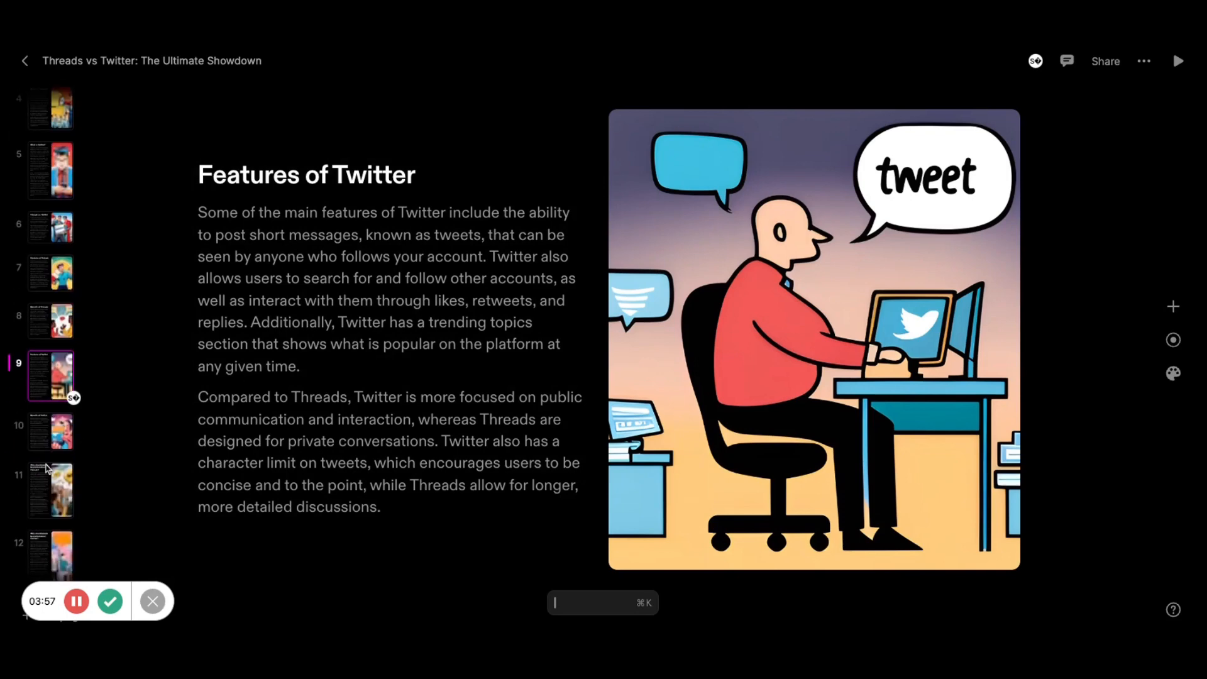
click(63, 440)
click(63, 511)
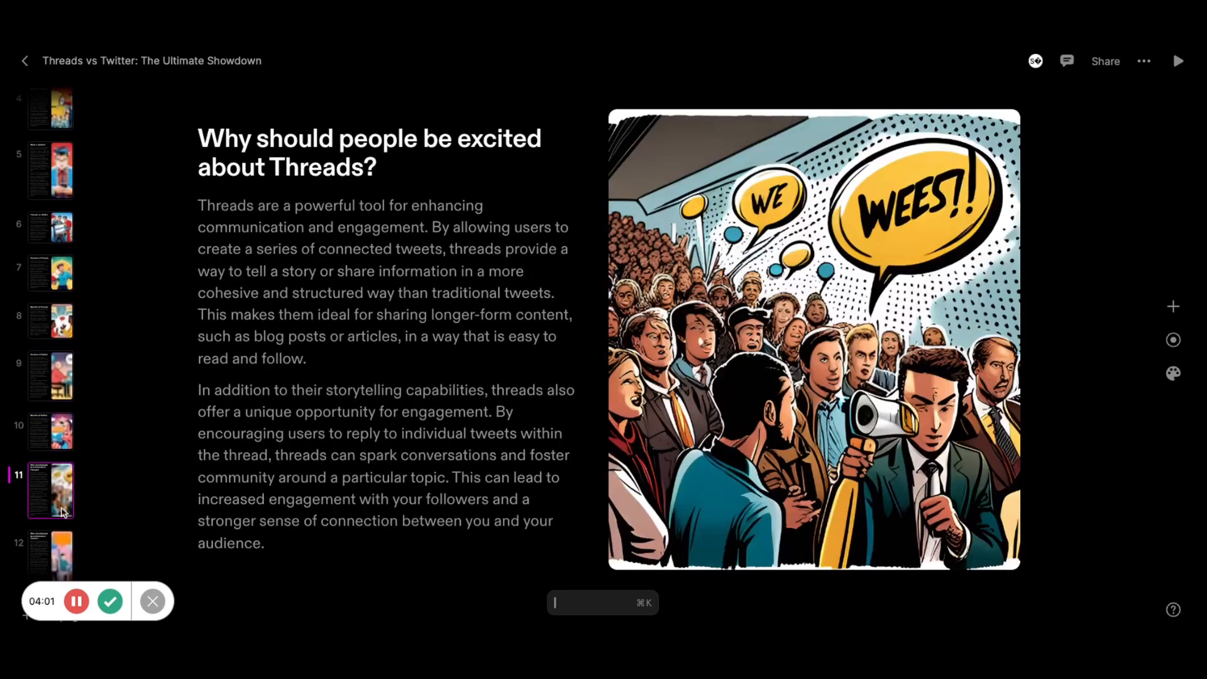
click(60, 549)
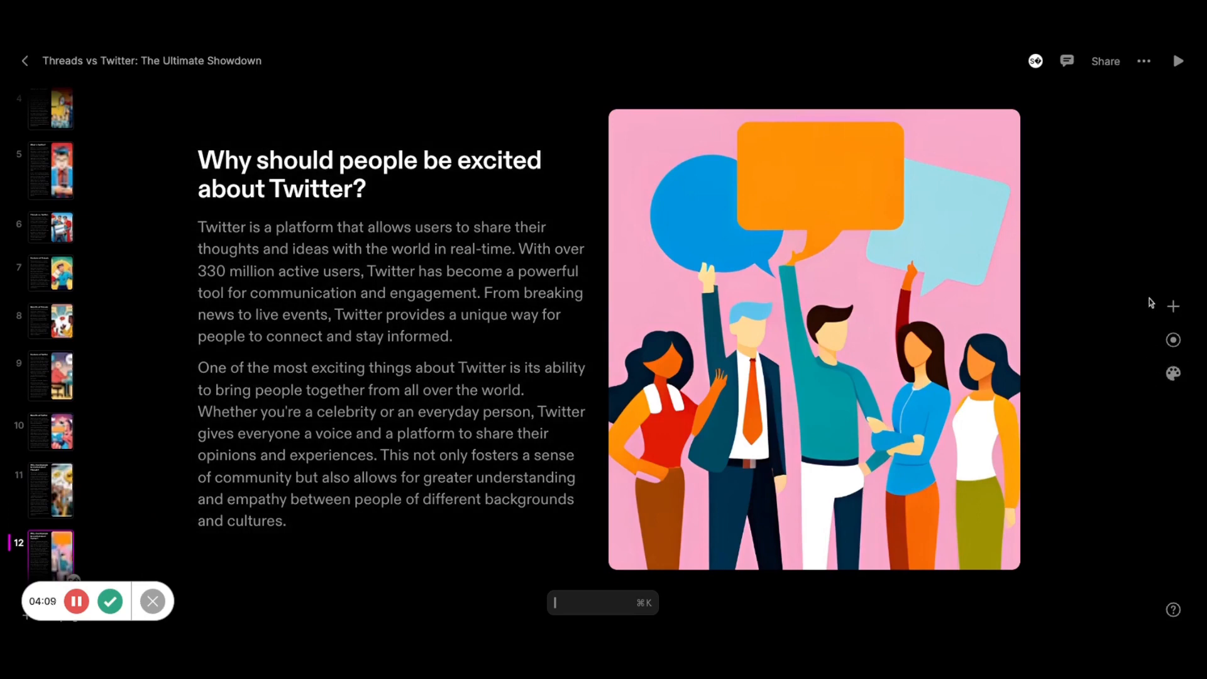
Add an empty image tile to page 12 and place it full width below the existing text and picture.
click(1172, 308)
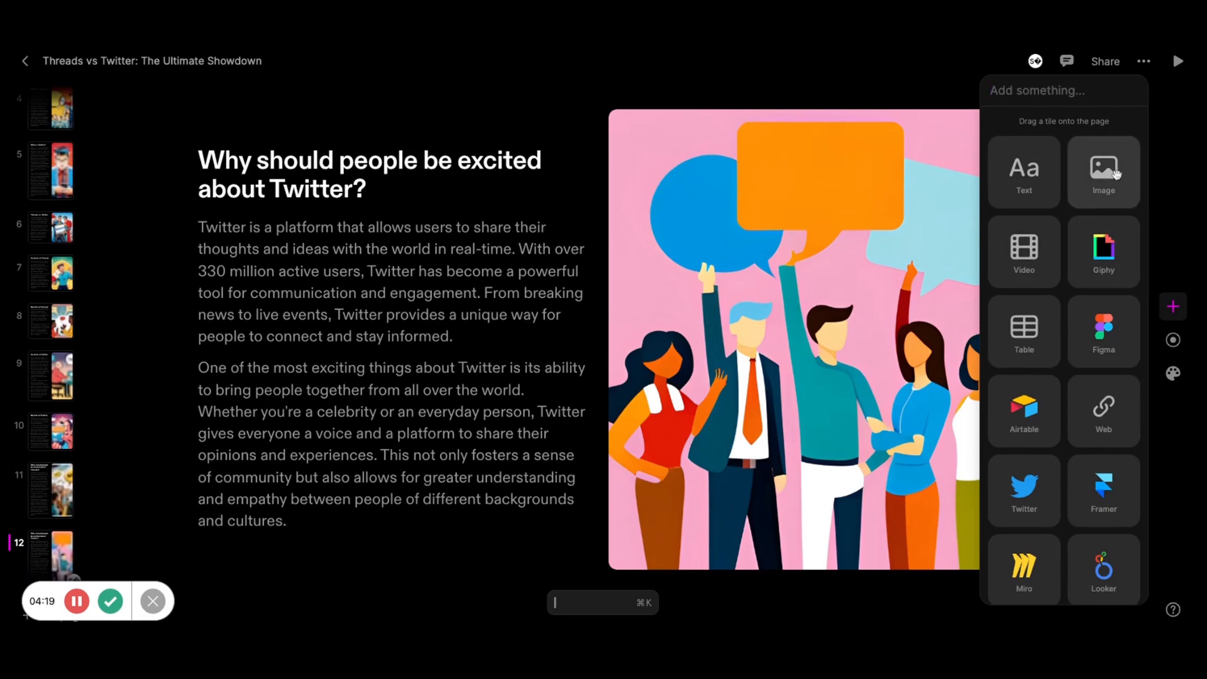
drag(1112, 175, 1113, 173)
drag(571, 258, 977, 250)
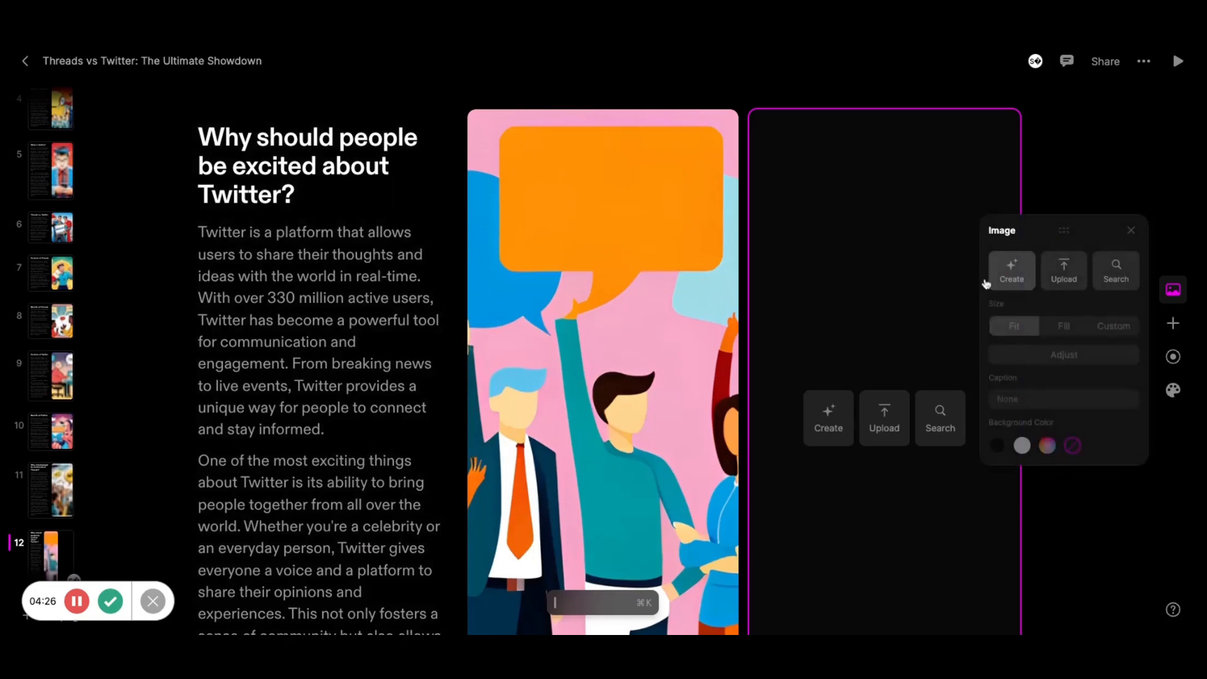
scroll(893, 304, down, 3)
drag(825, 383, 642, 569)
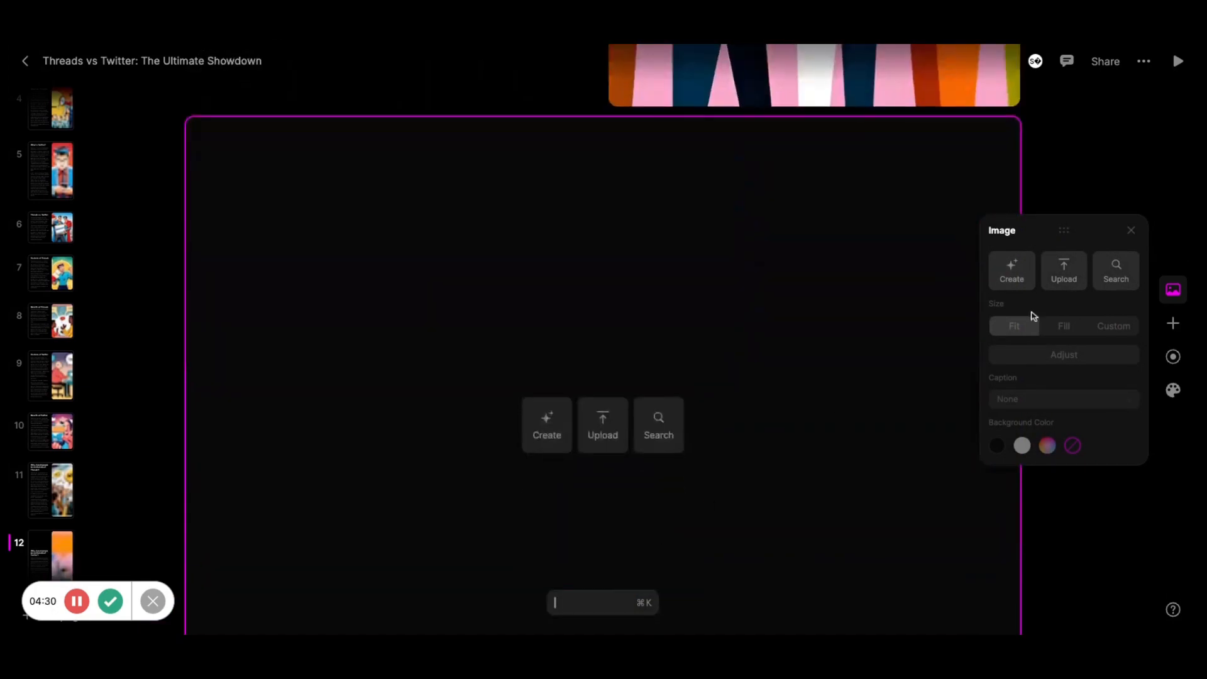
Generate AI images for the empty tile from the prompt "people holding their phone smiling in a world of social media".
click(1118, 283)
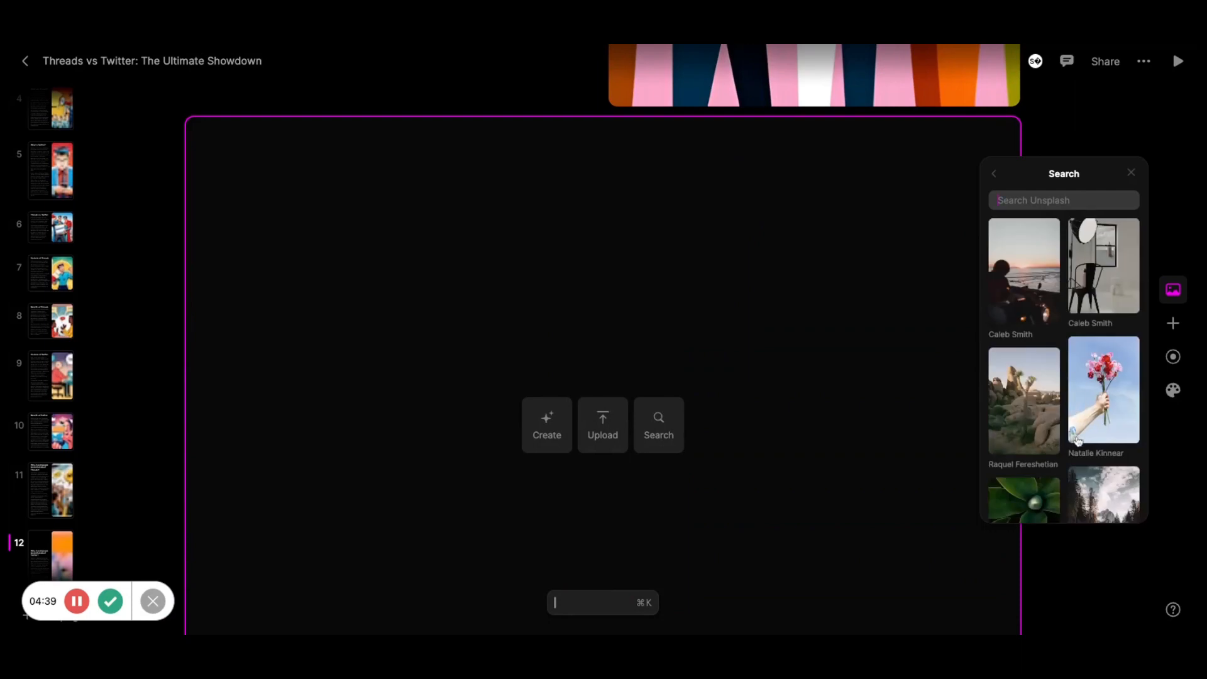
click(994, 173)
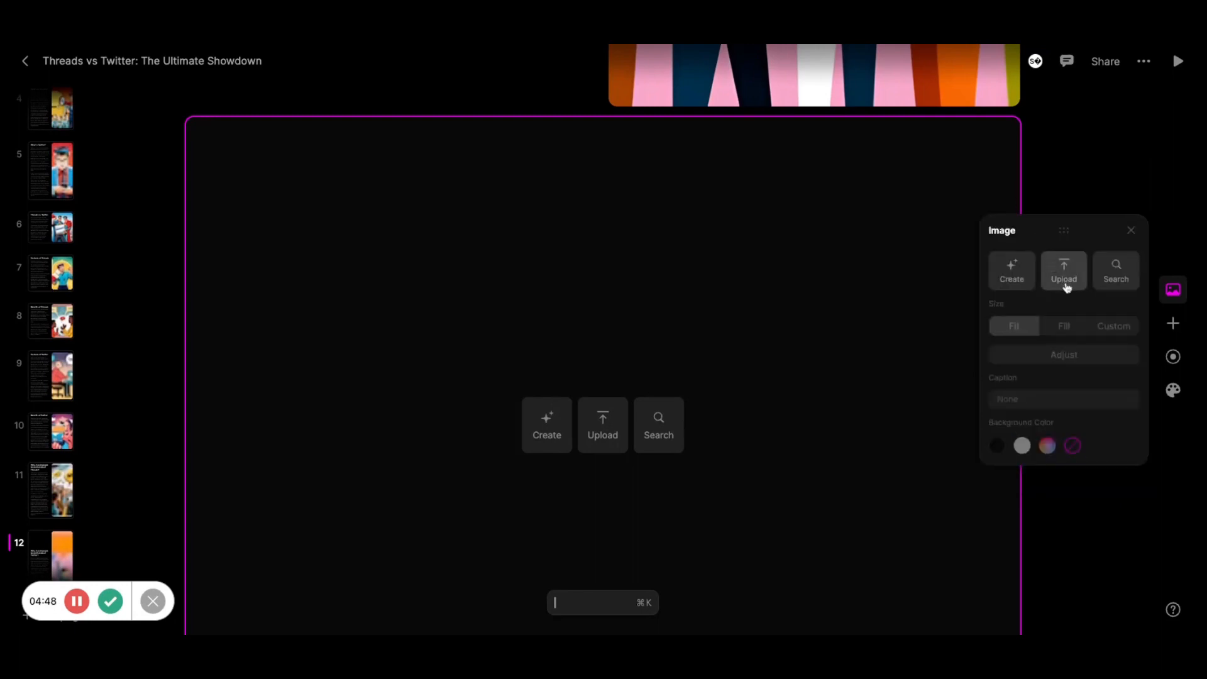
click(1001, 284)
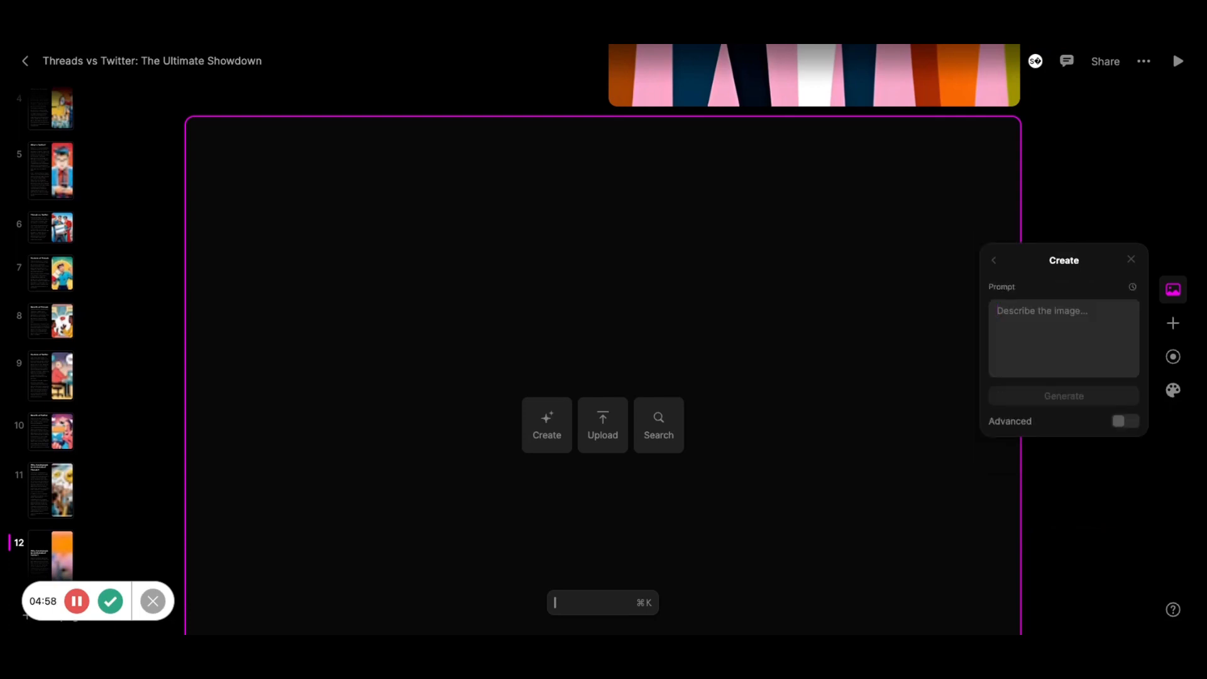
text(people holding their phone smil)
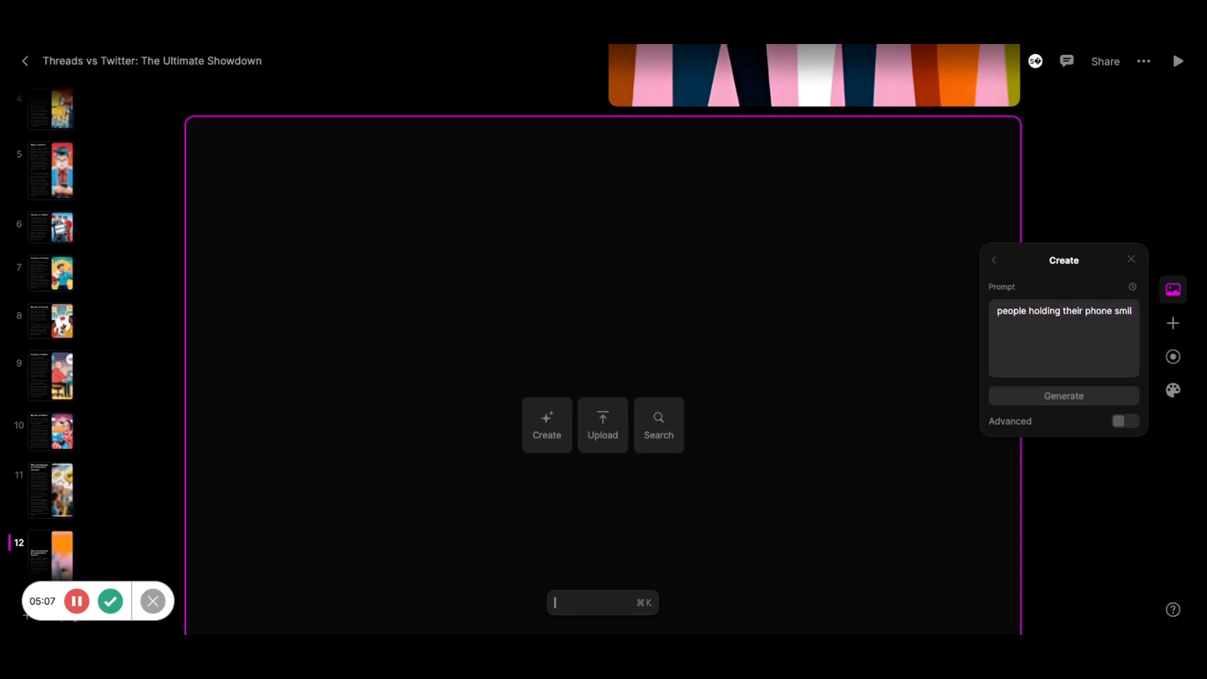
text(ing in a world of social media)
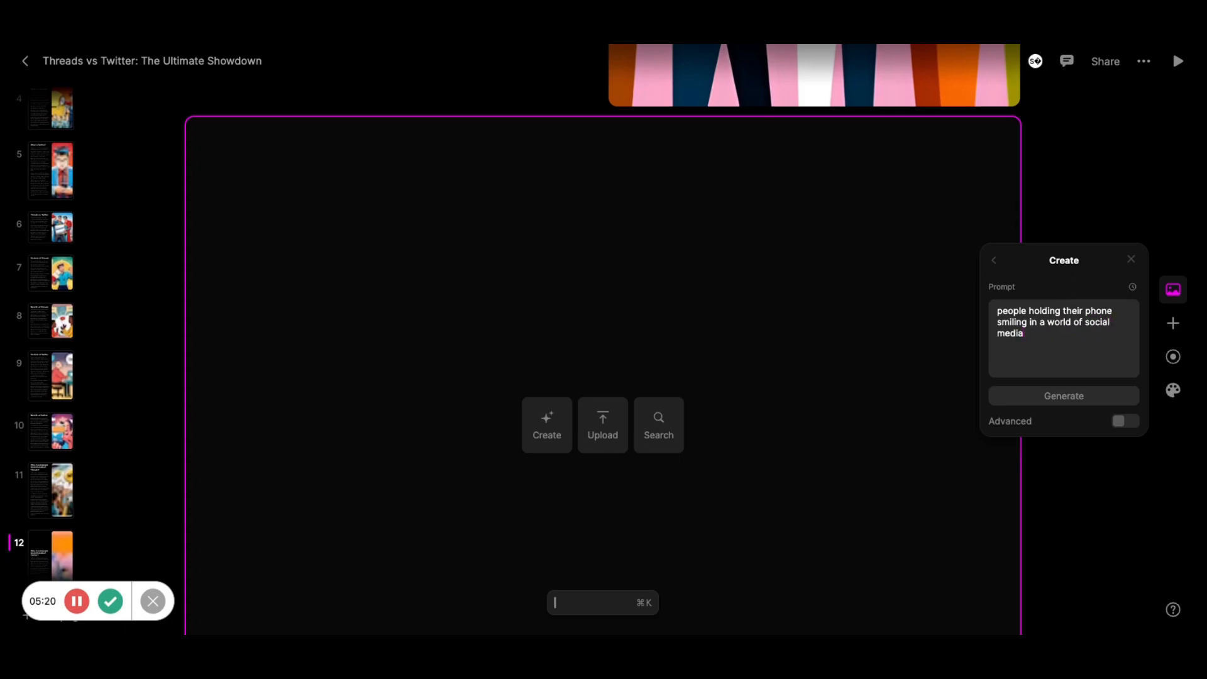
click(1038, 396)
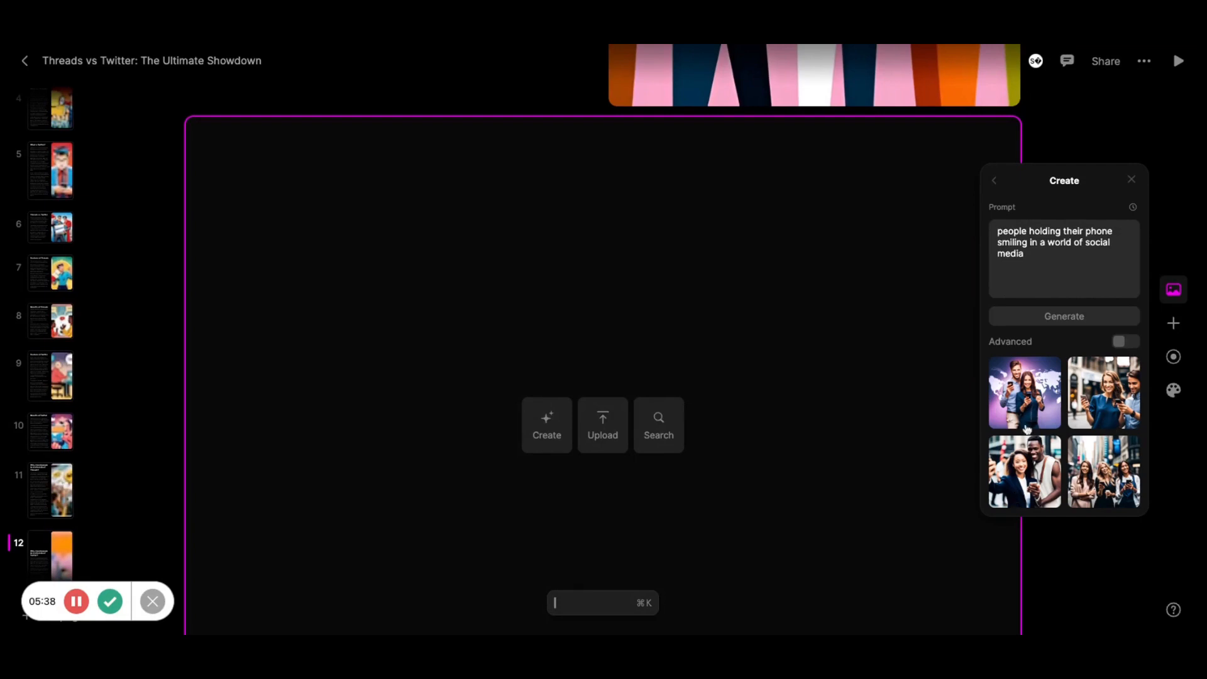
scroll(854, 320, up, 3)
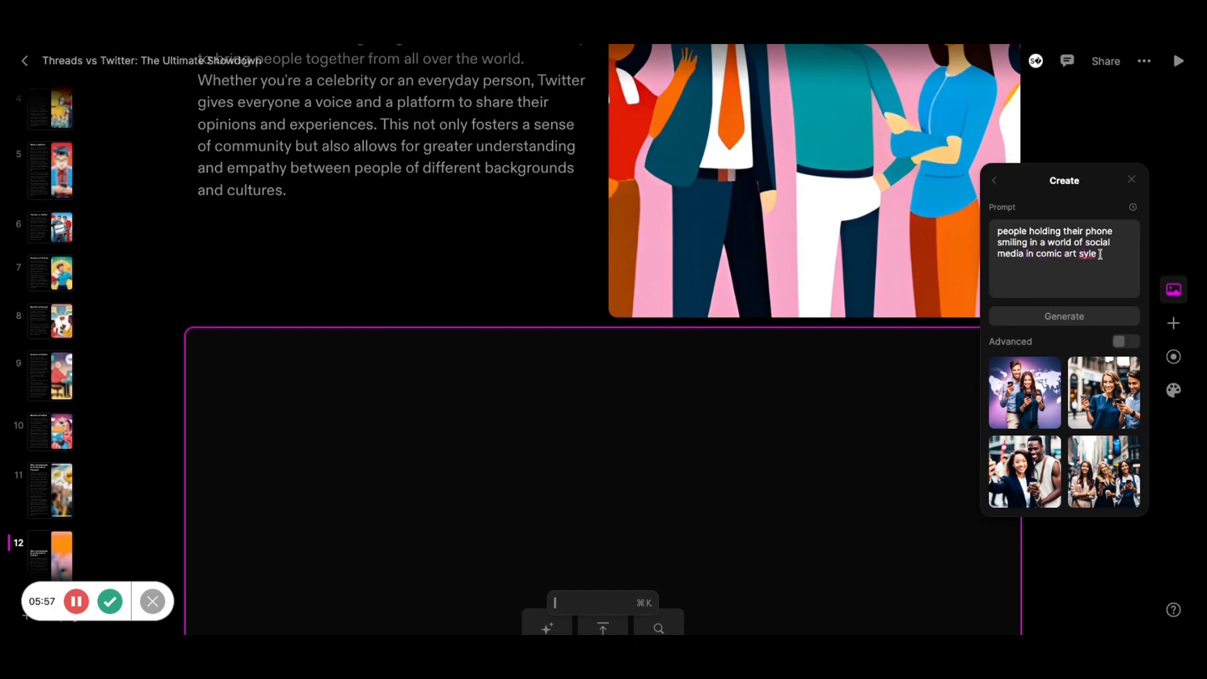
Generate AI images with "in comic art style" added to the prompt, and fill the empty tile with the suited people before orange clouds.
click(1091, 315)
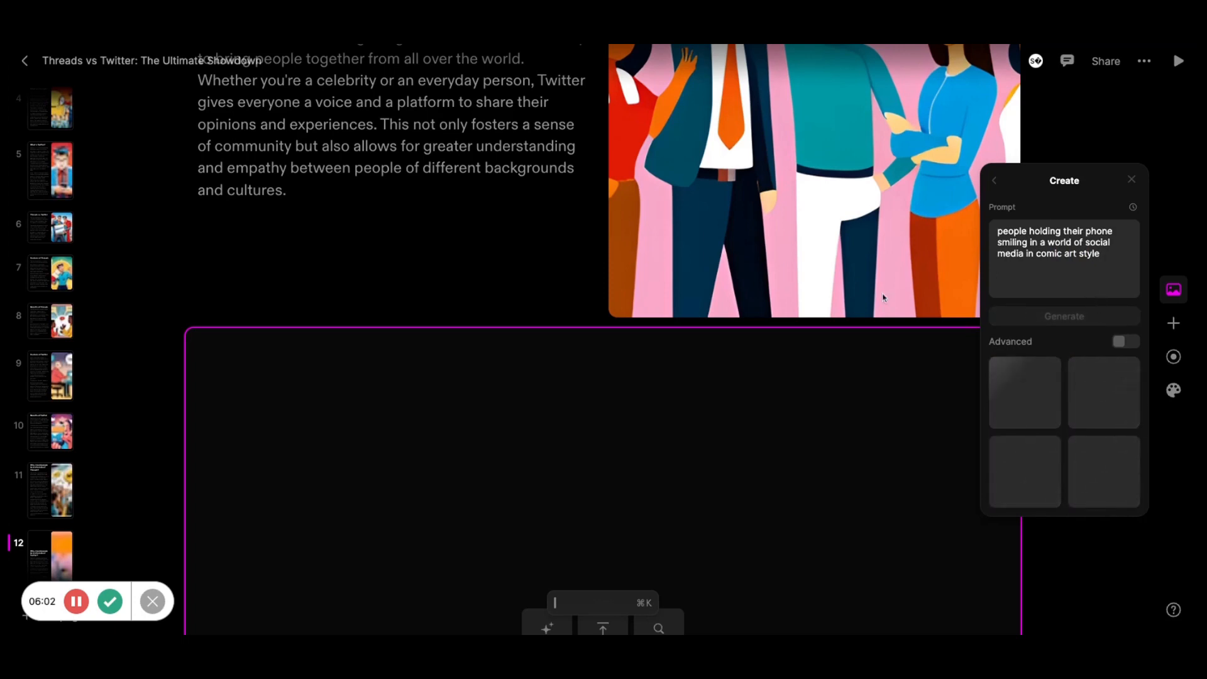
scroll(828, 373, down, 3)
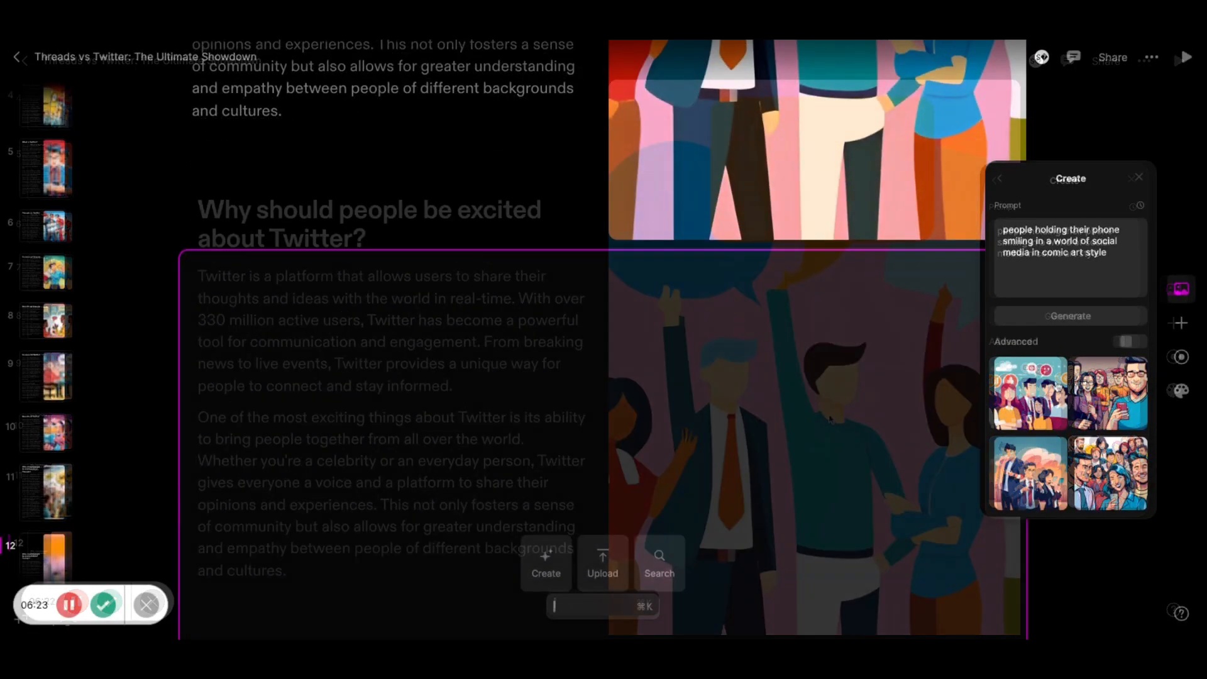
click(1044, 498)
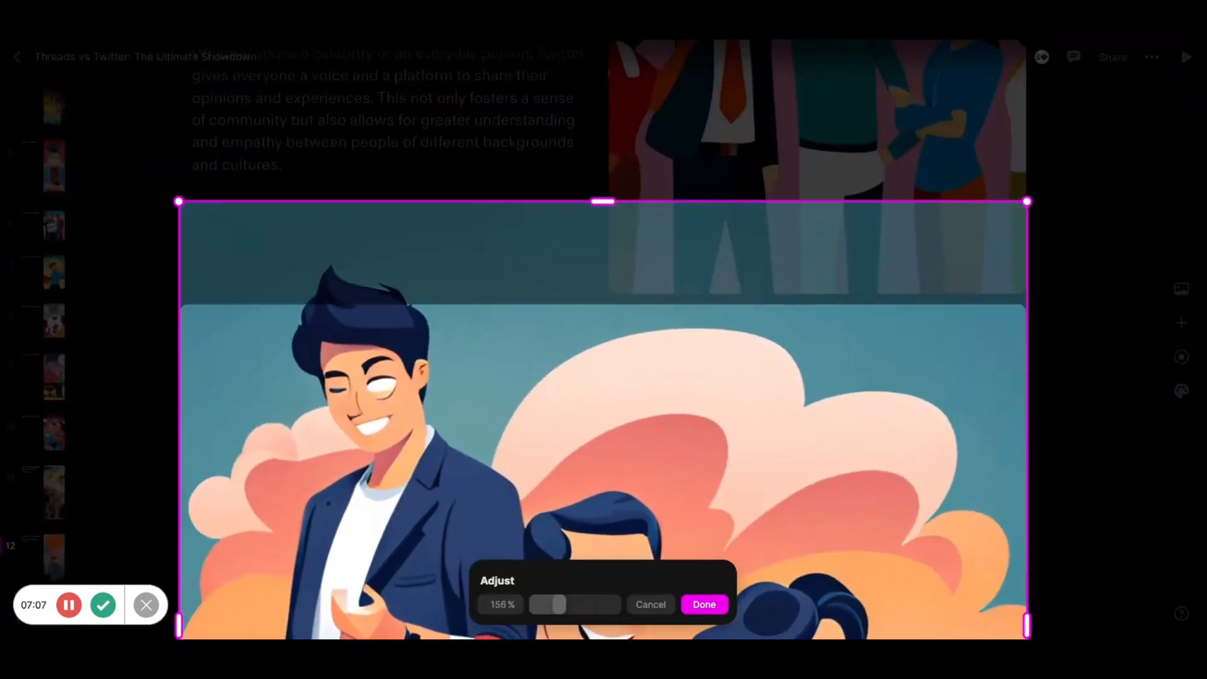
scroll(648, 577, down, 5)
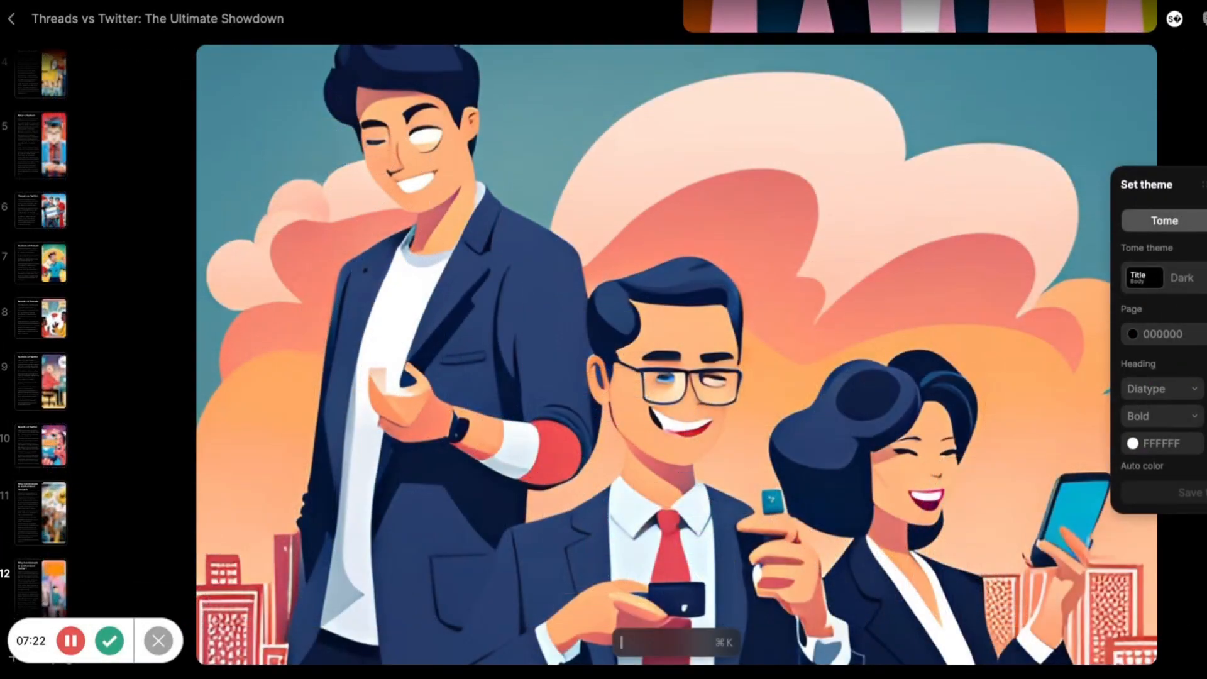
Set the theme of the whole presentation to Creme.
click(1168, 278)
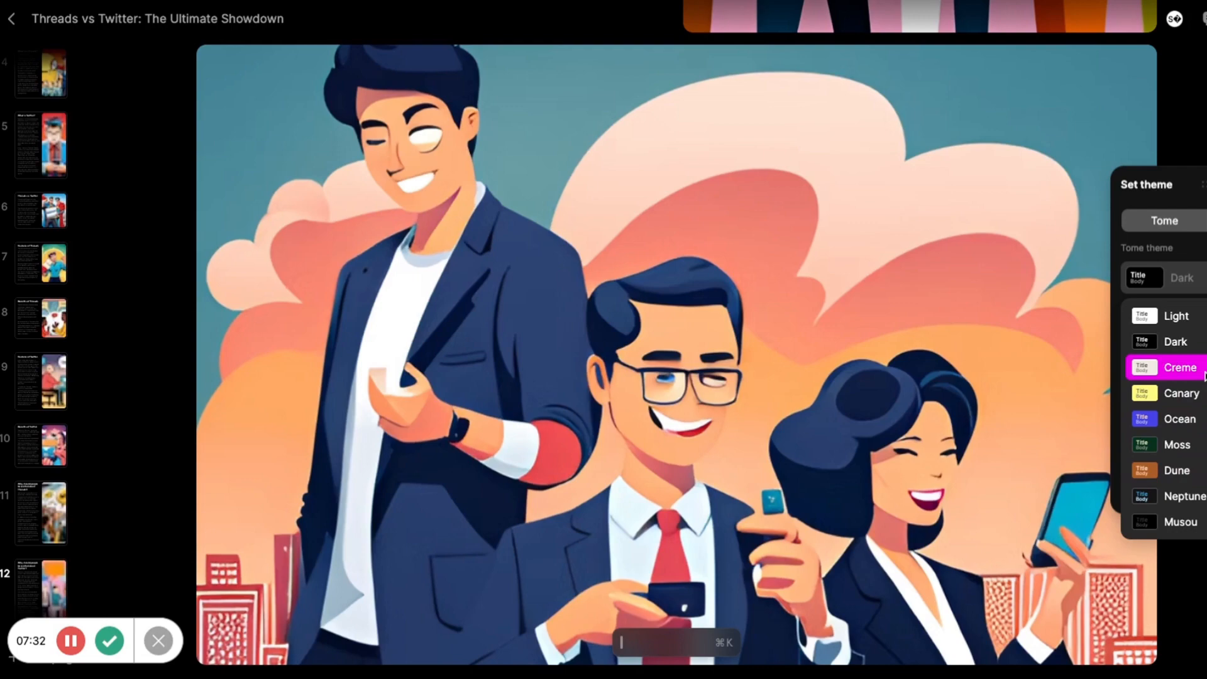
click(1166, 367)
click(103, 274)
scroll(56, 208, up, 5)
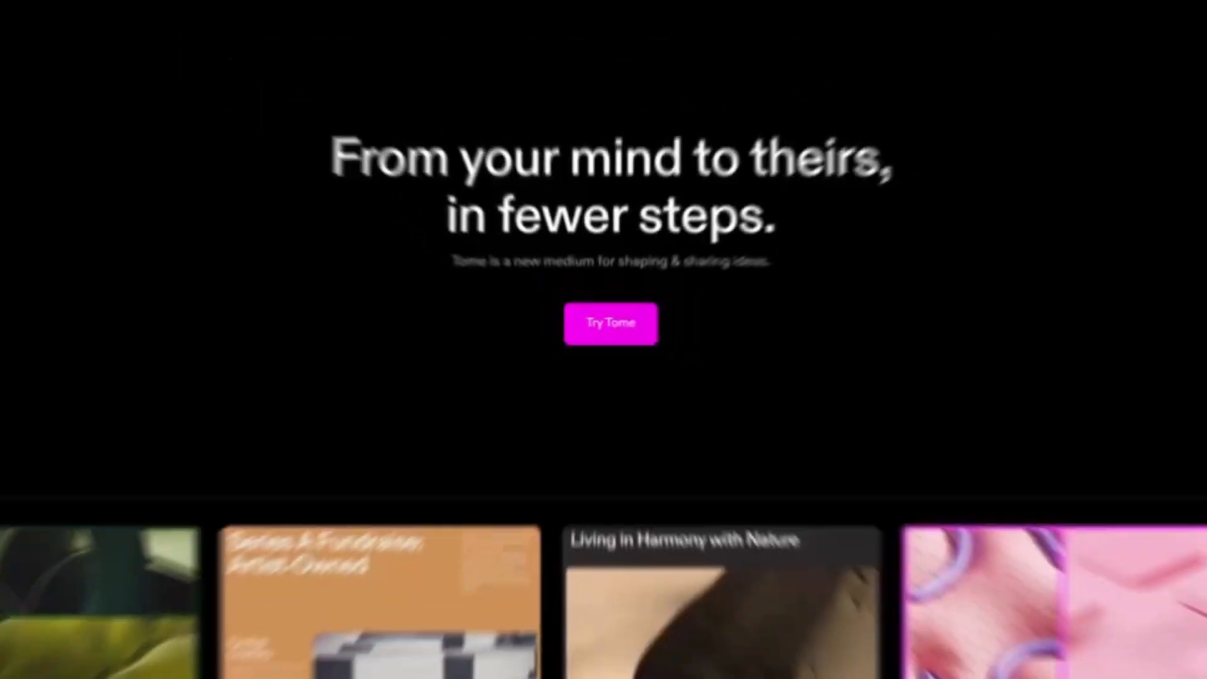
Examine the Tome homepage from the "Living in Harmony with Nature" sample down to the "Communicate unconstrained." feature section.
scroll(609, 390, down, 6)
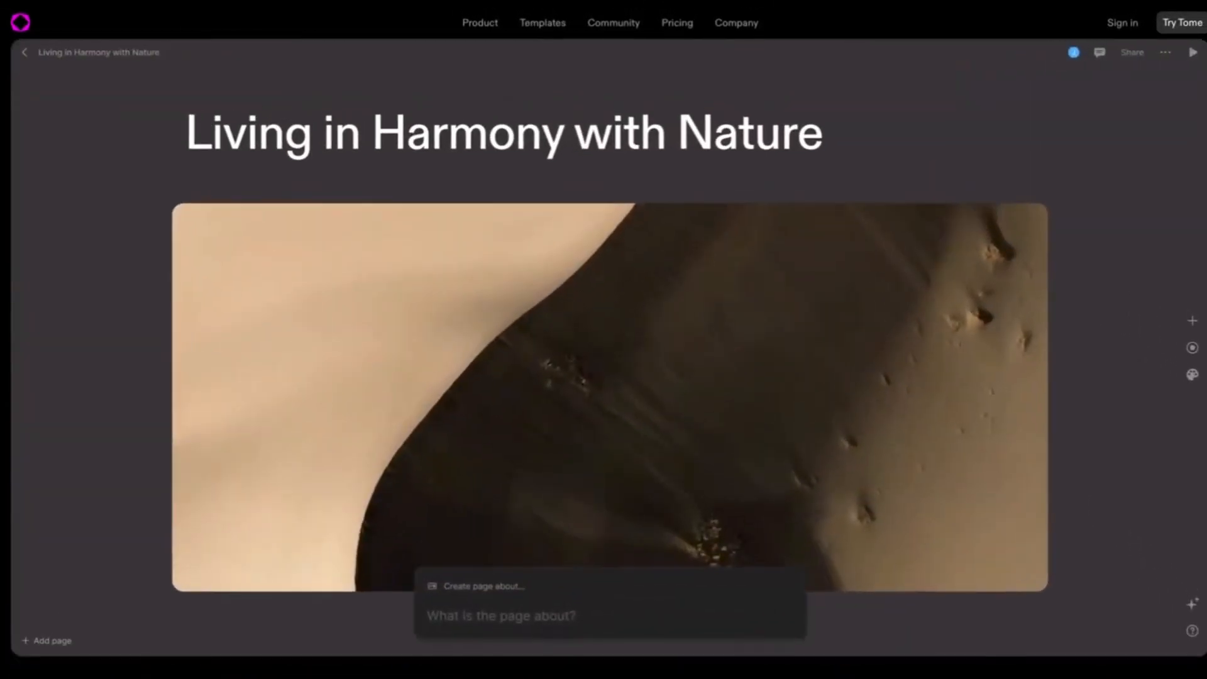
scroll(608, 352, down, 10)
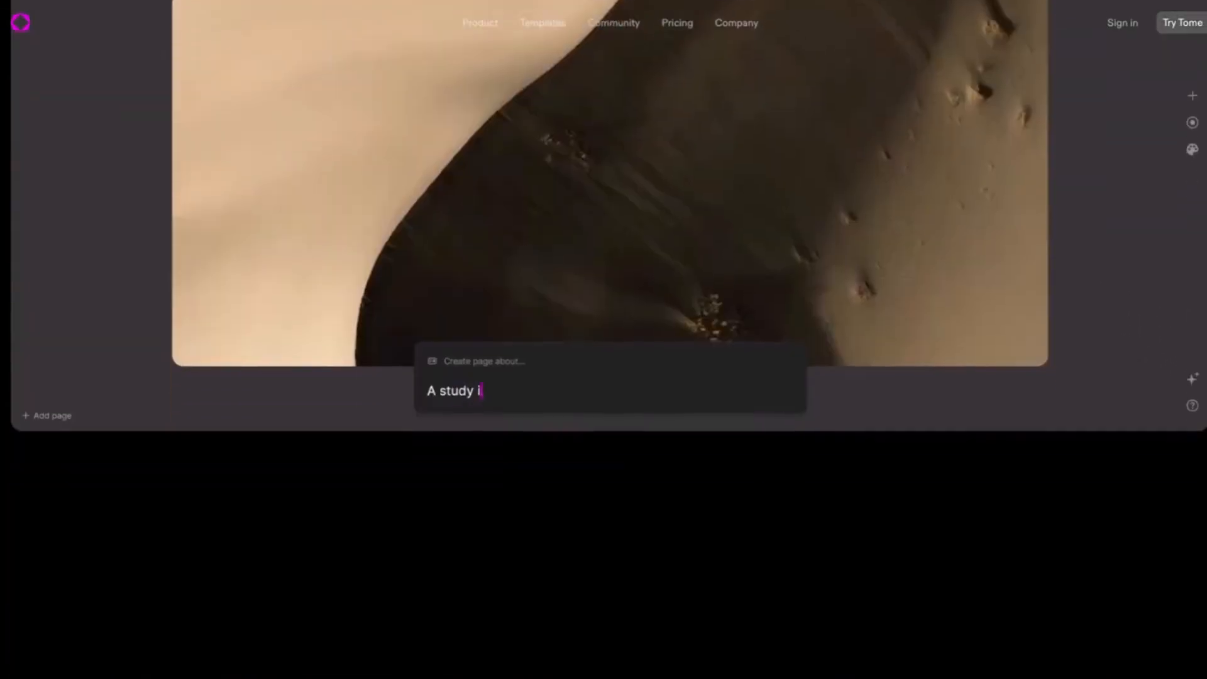
scroll(609, 352, down, 2)
scroll(609, 352, down, 5)
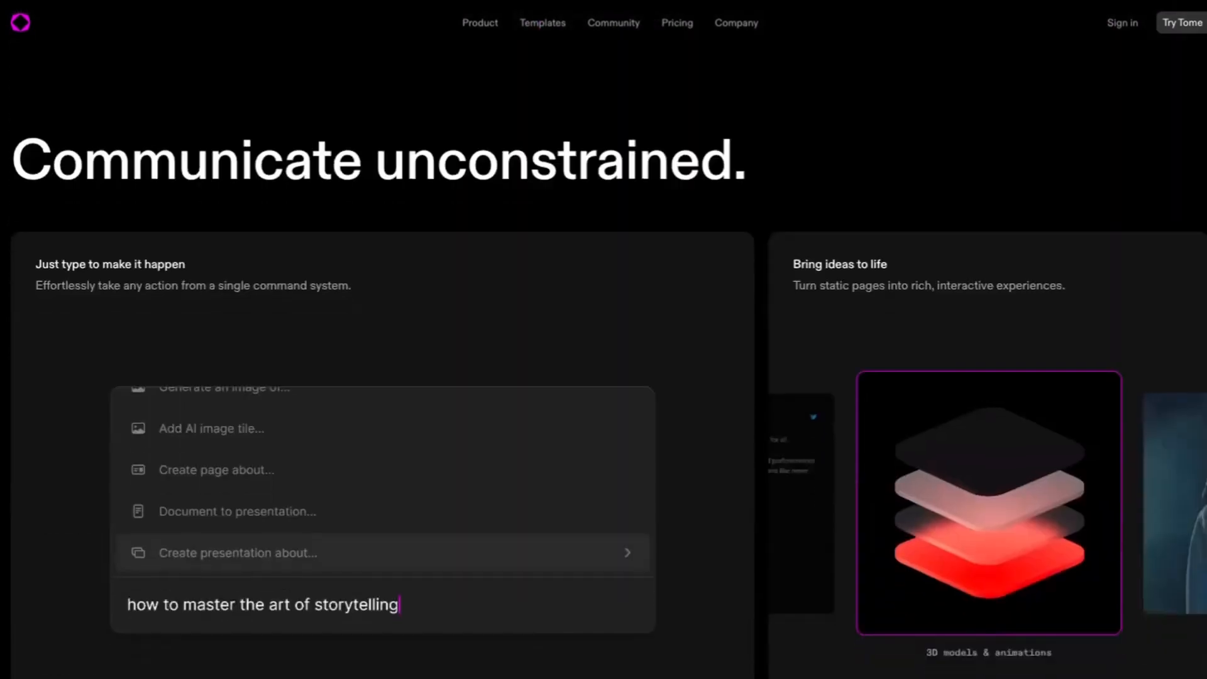
scroll(604, 377, down, 2)
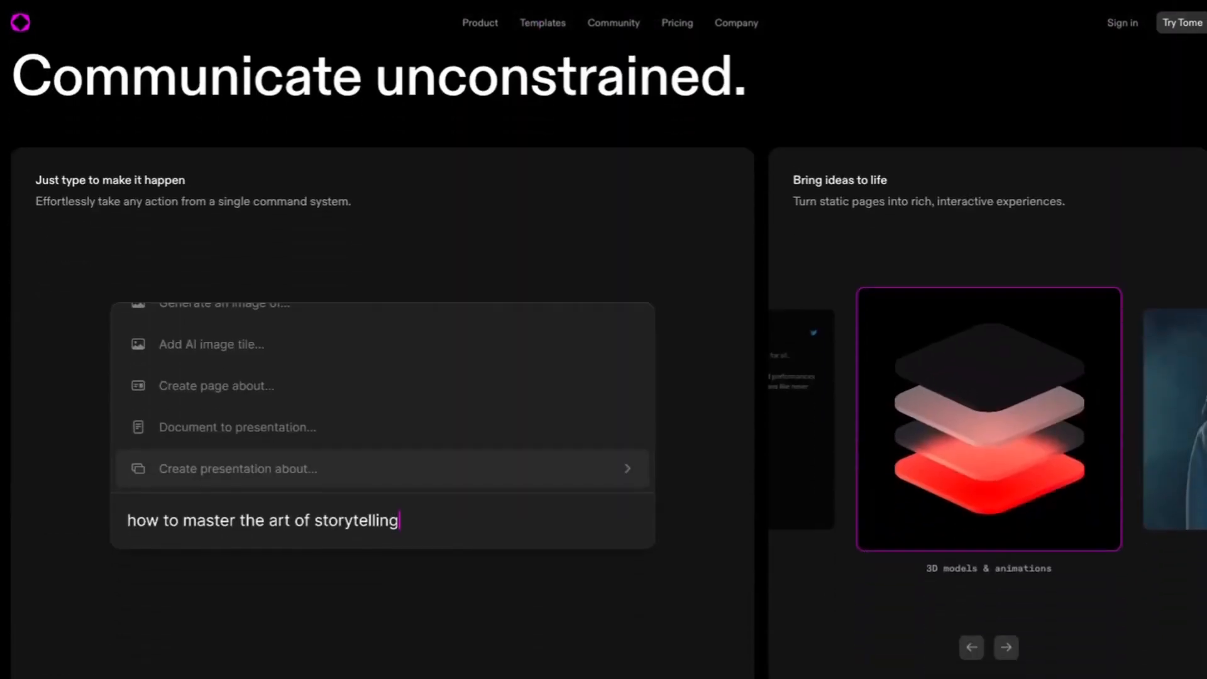
scroll(604, 377, up, 1)
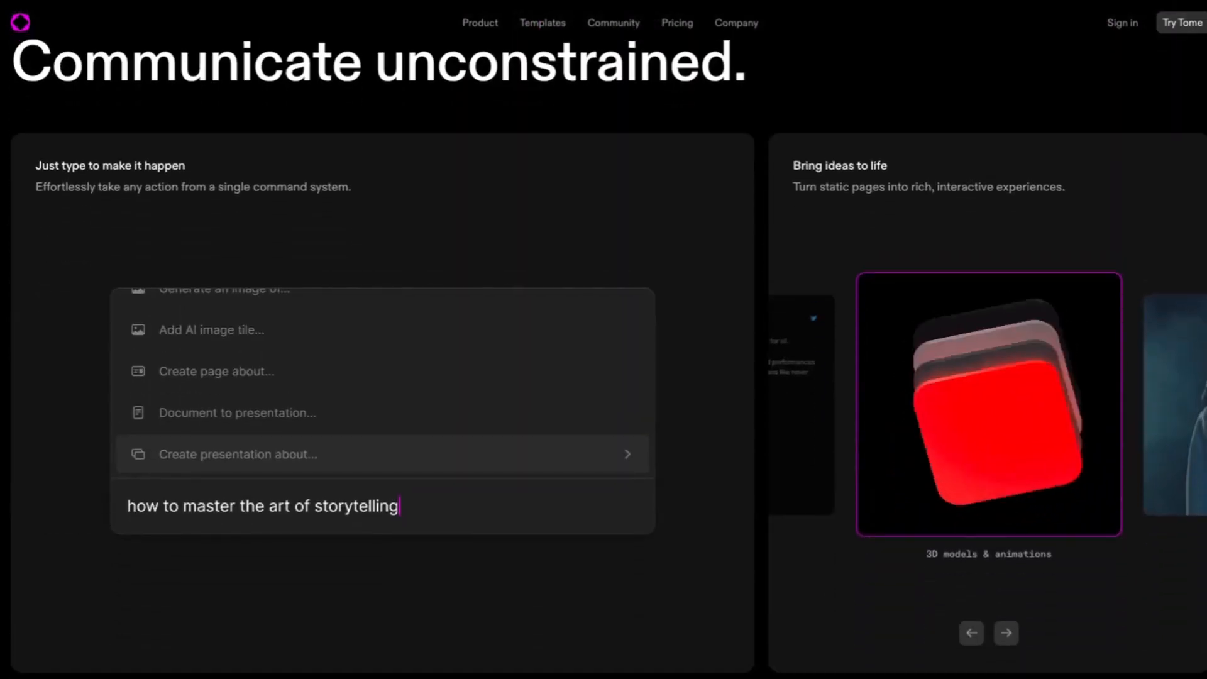